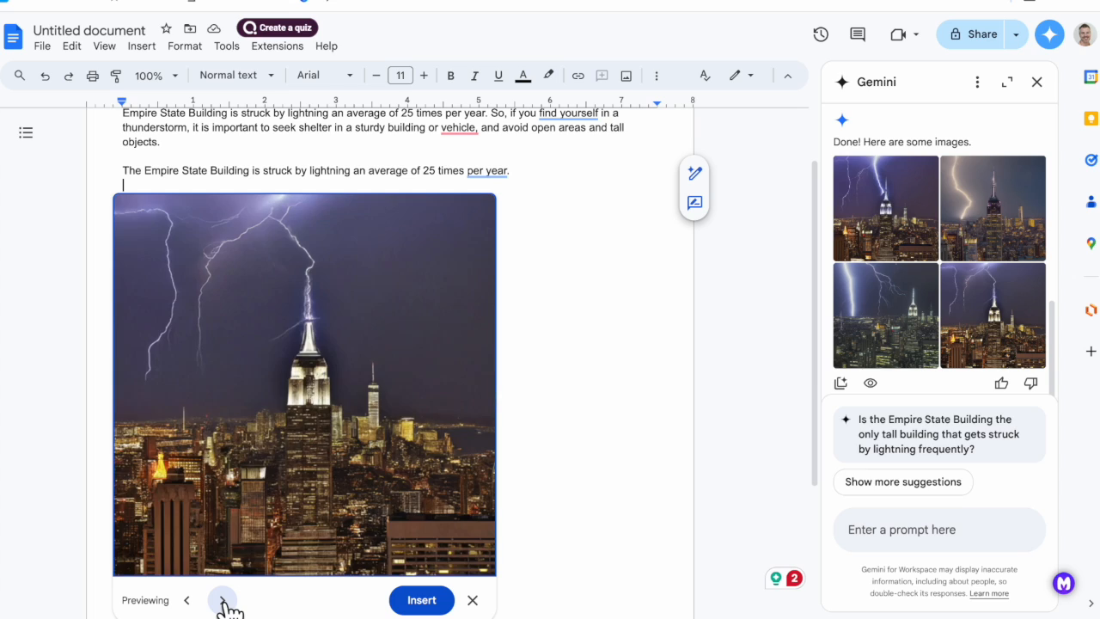
Insert the previewed image of lightning striking the Empire State Building and crop a strip off its lower edge.
click(425, 600)
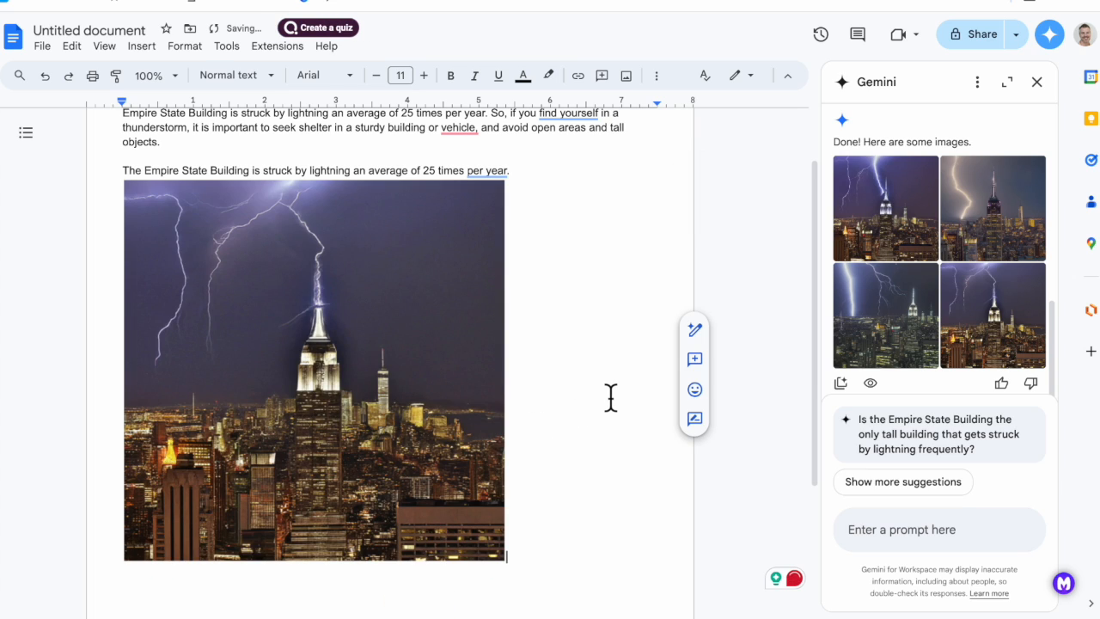
click(387, 444)
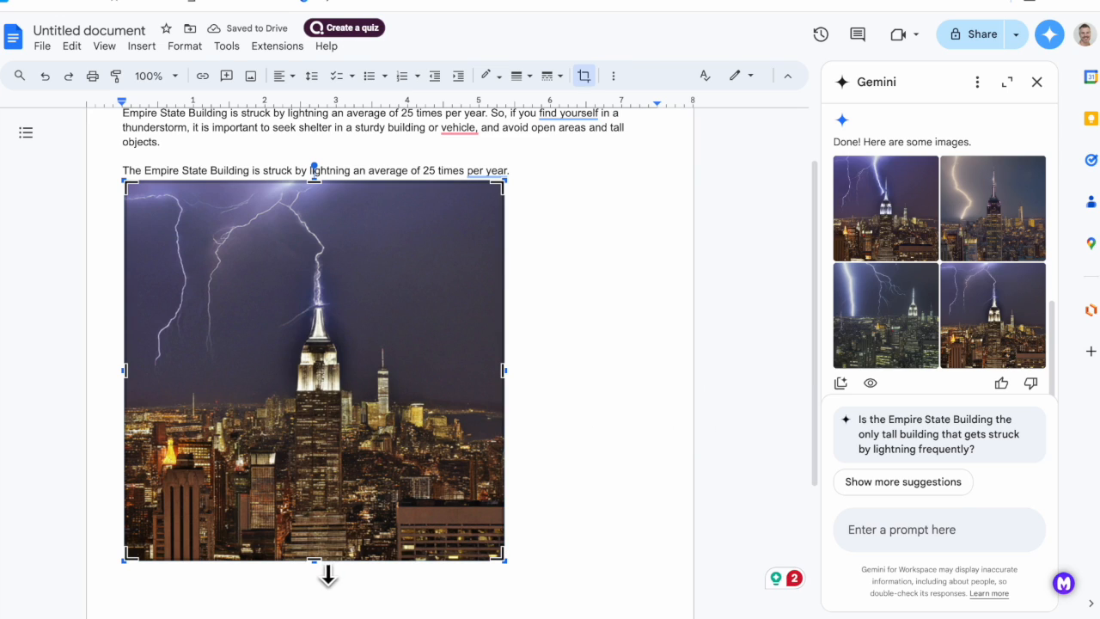
drag(324, 574, 333, 492)
click(576, 427)
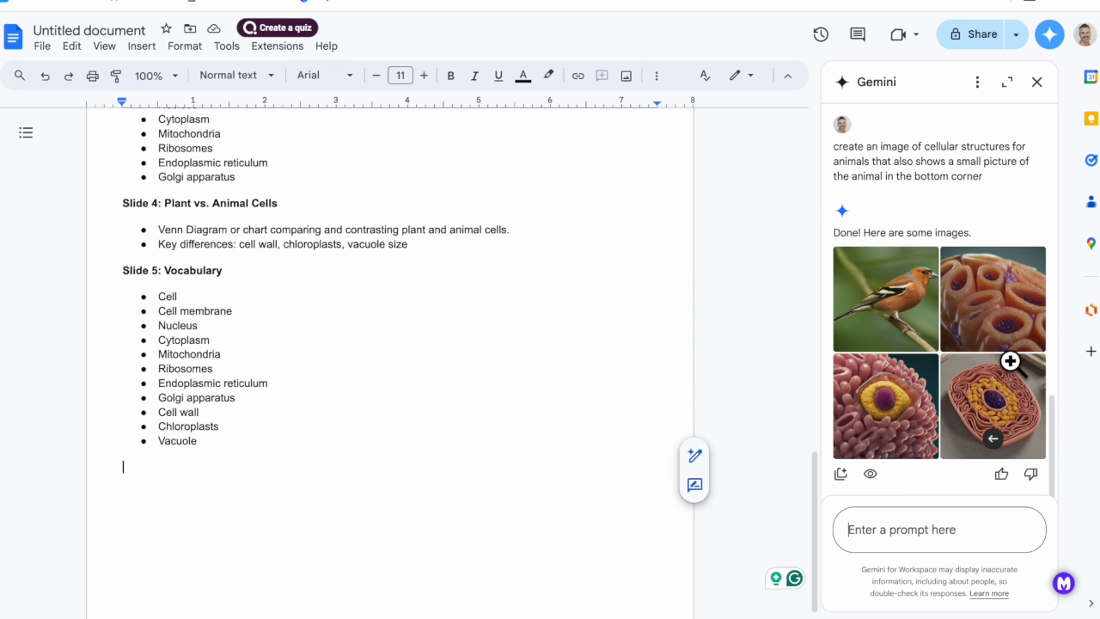
Insert the generated orange cell cluster image and the pink cell image with the yellow center below the vocabulary list.
scroll(1011, 299, down, 2)
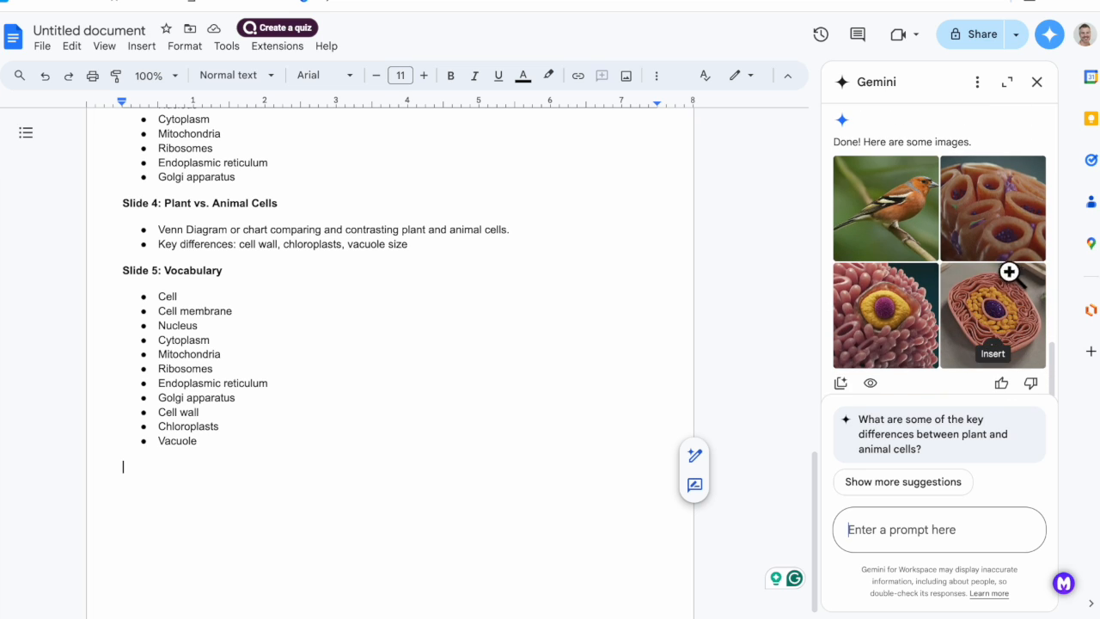
click(1001, 245)
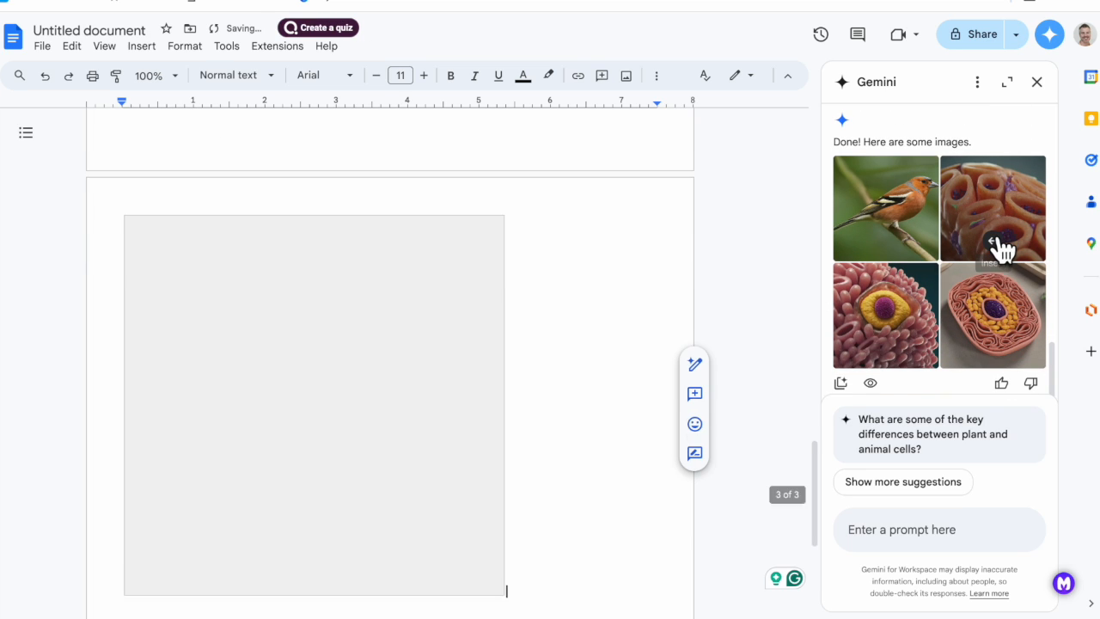
click(893, 345)
Shrink both inserted cell images proportionally to about 3.2 inches wide so they fit side by side.
drag(504, 565, 349, 410)
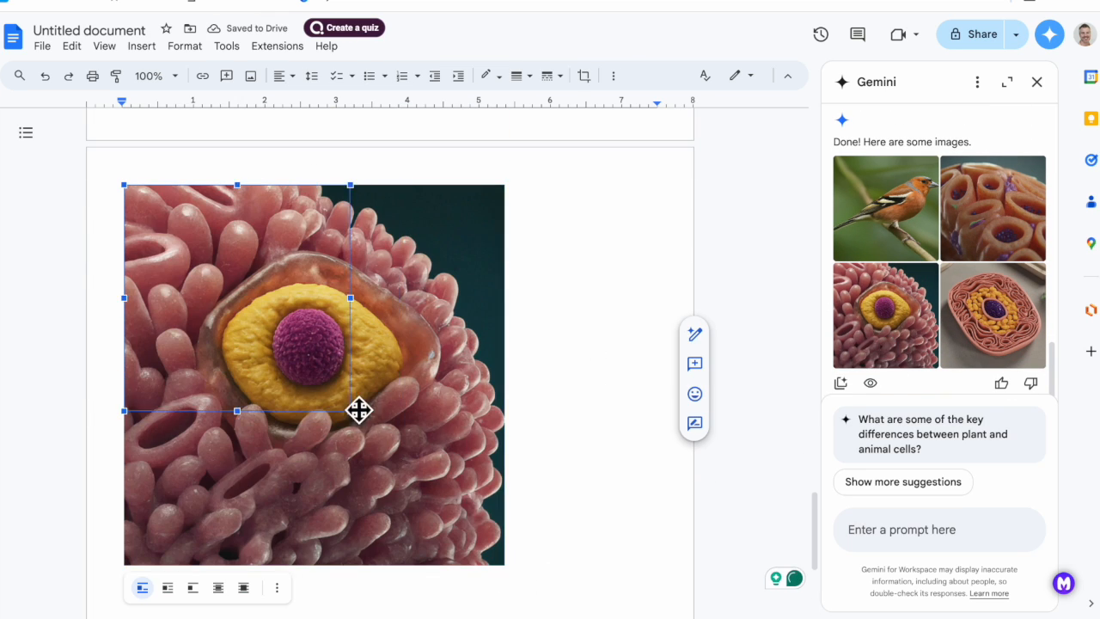
scroll(358, 410, up, 8)
click(396, 421)
drag(504, 528, 347, 373)
scroll(375, 376, up, 3)
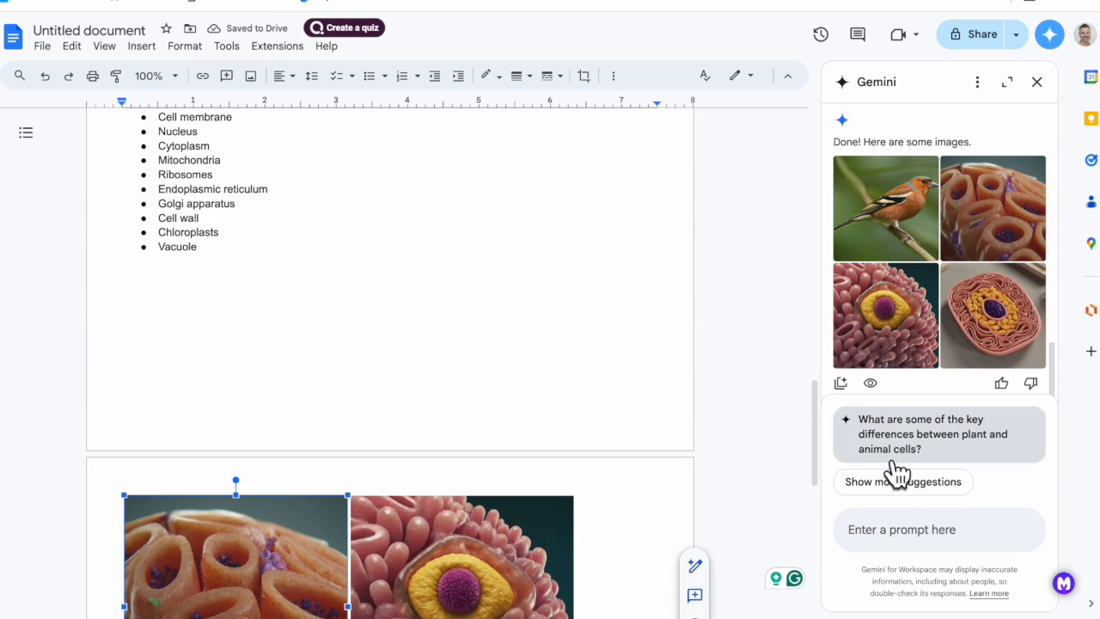
scroll(653, 369, down, 4)
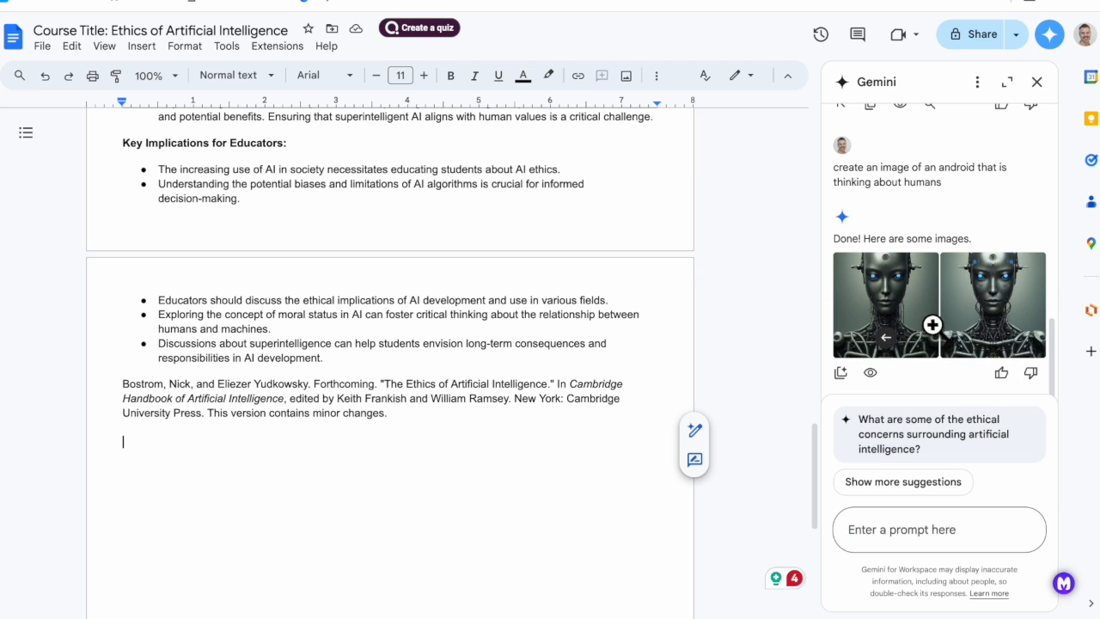
Insert the first generated android image below the Bostrom citation and select it.
click(888, 348)
click(498, 479)
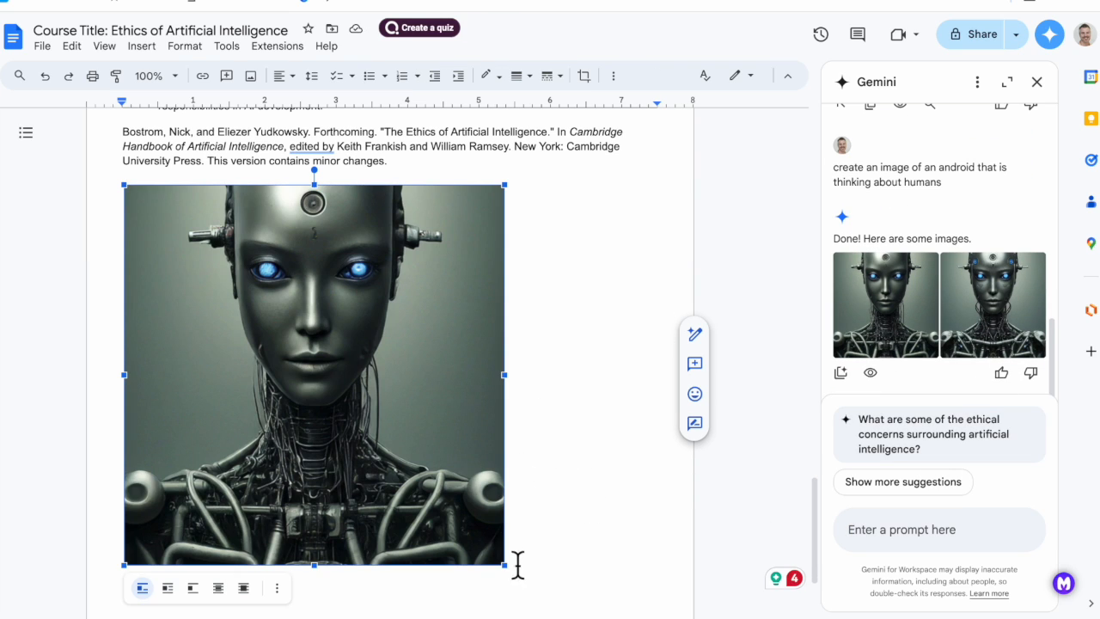
Ask Gemini to "make the android look friendlier and more cartoon-like".
click(897, 530)
text(make the android look friendlie)
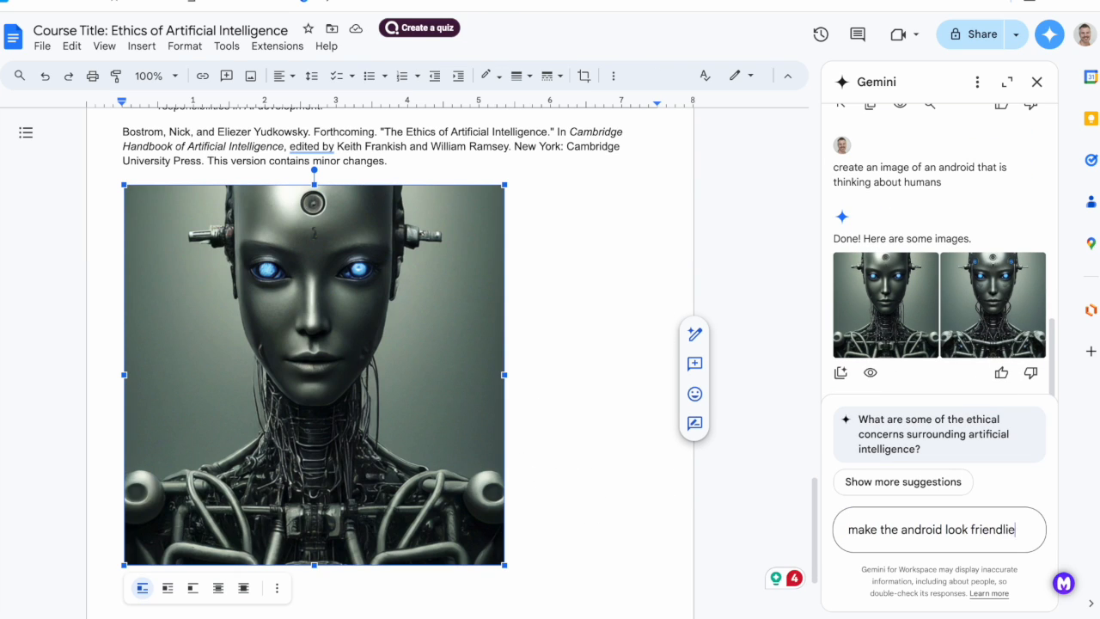
text(r and more cartoon)
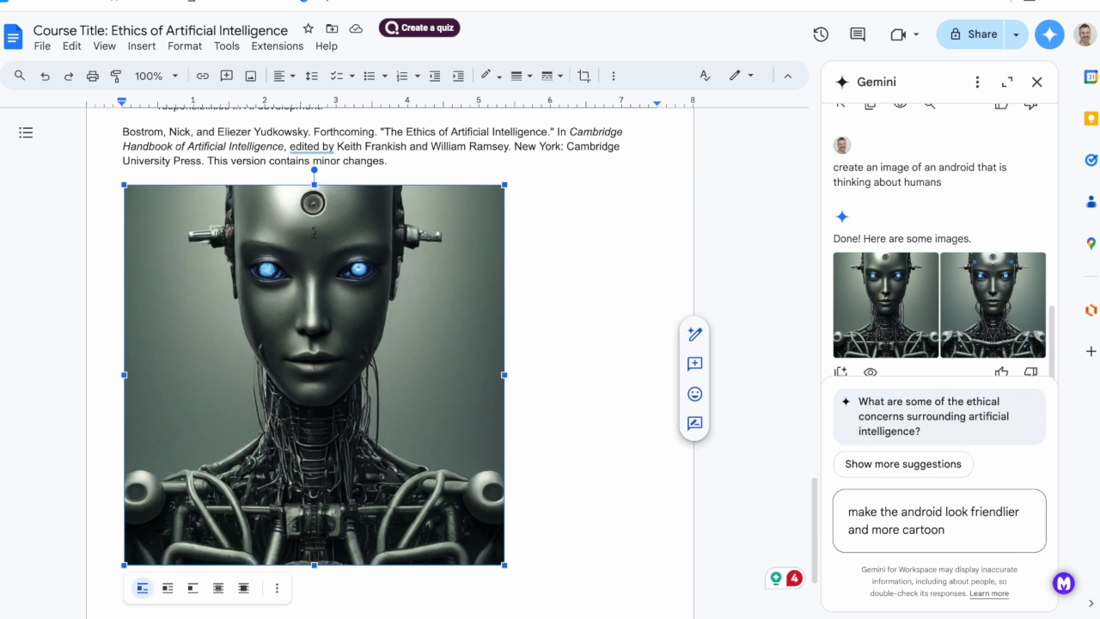
text( like)
key(Return)
Reuse the earlier android prompt, adding "with. a friendly expression in a cartoon style", and submit it to Gemini.
scroll(905, 390, up, 2)
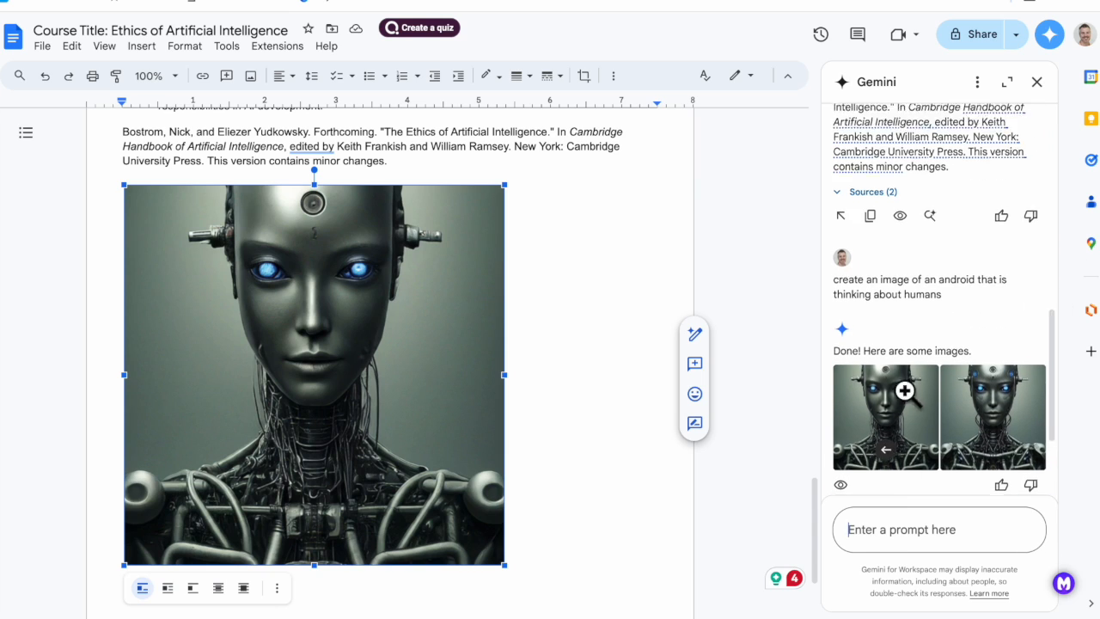
scroll(905, 391, down, 1)
triple_click(836, 248)
key(ctrl+c)
click(908, 527)
key(ctrl+v)
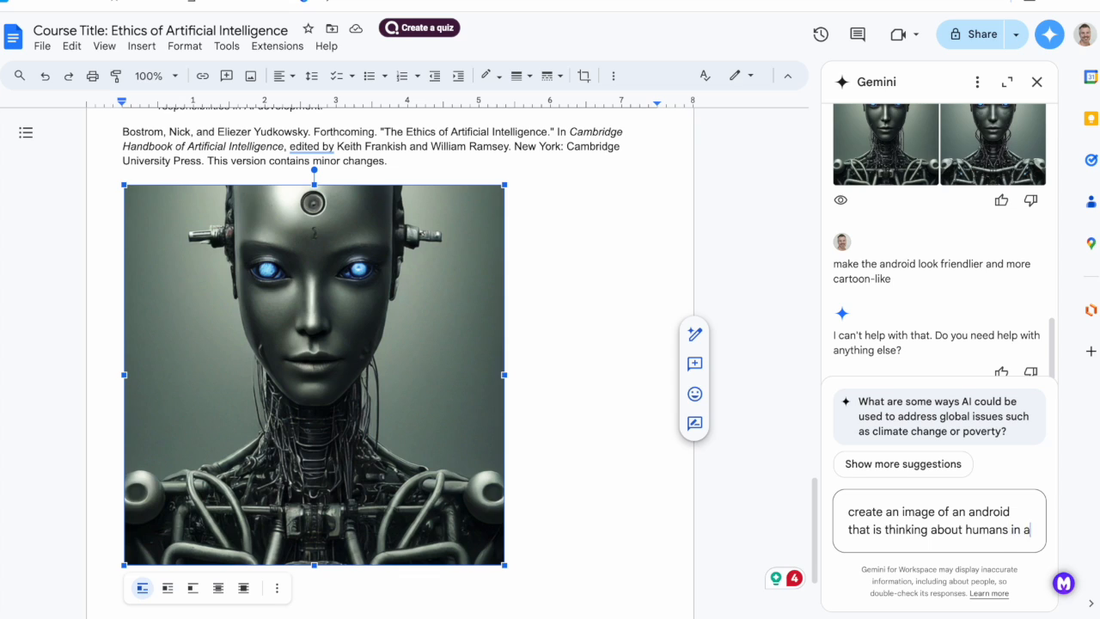
text(cartoon style)
click(1012, 512)
text(with. a friendly expression)
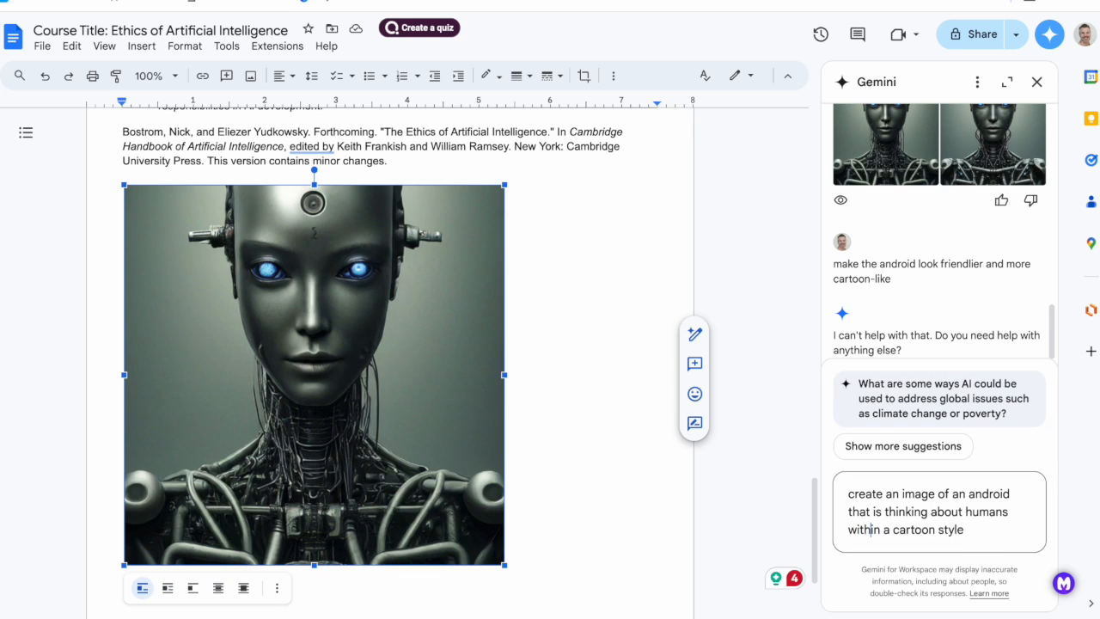
key(Return)
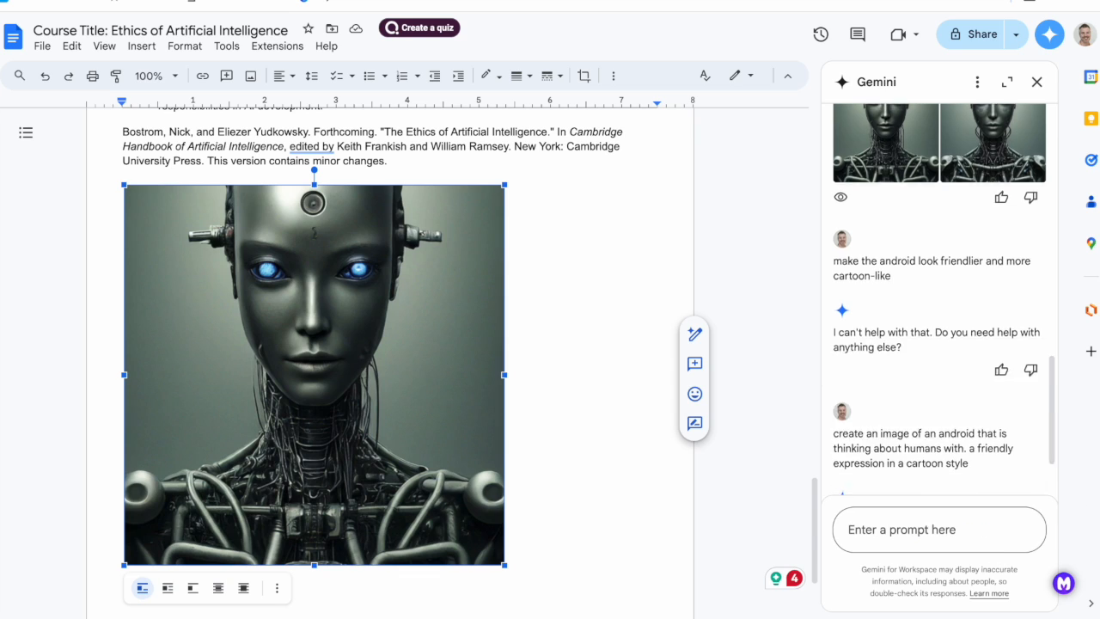
Preview the new android images below the existing one and insert the one wearing the red hood.
click(545, 376)
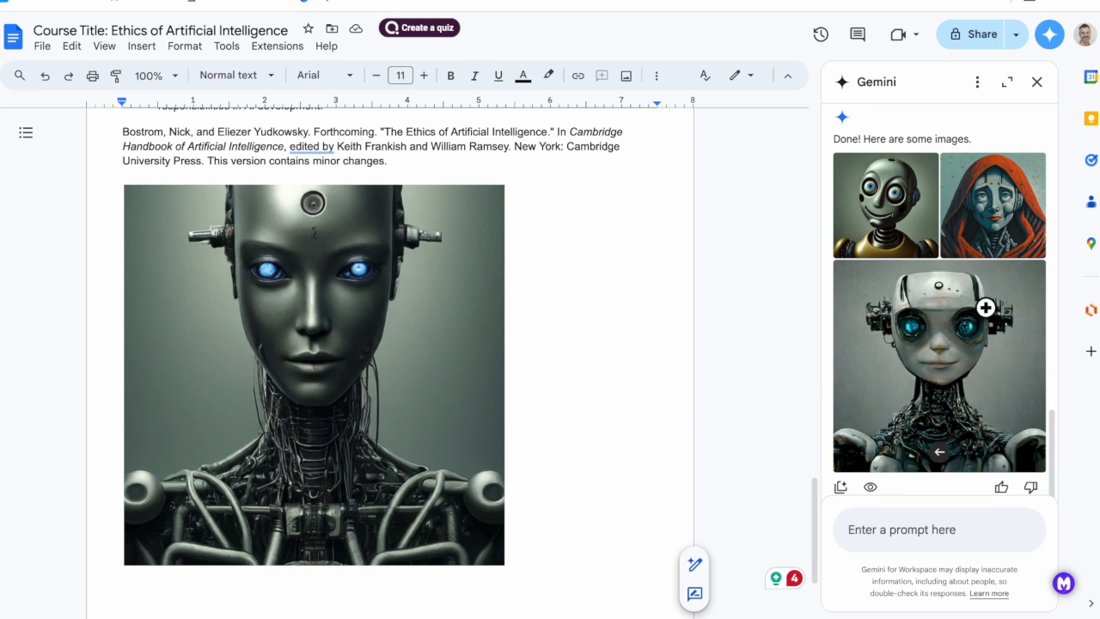
scroll(991, 302, down, 1)
scroll(992, 350, up, 1)
scroll(992, 350, down, 1)
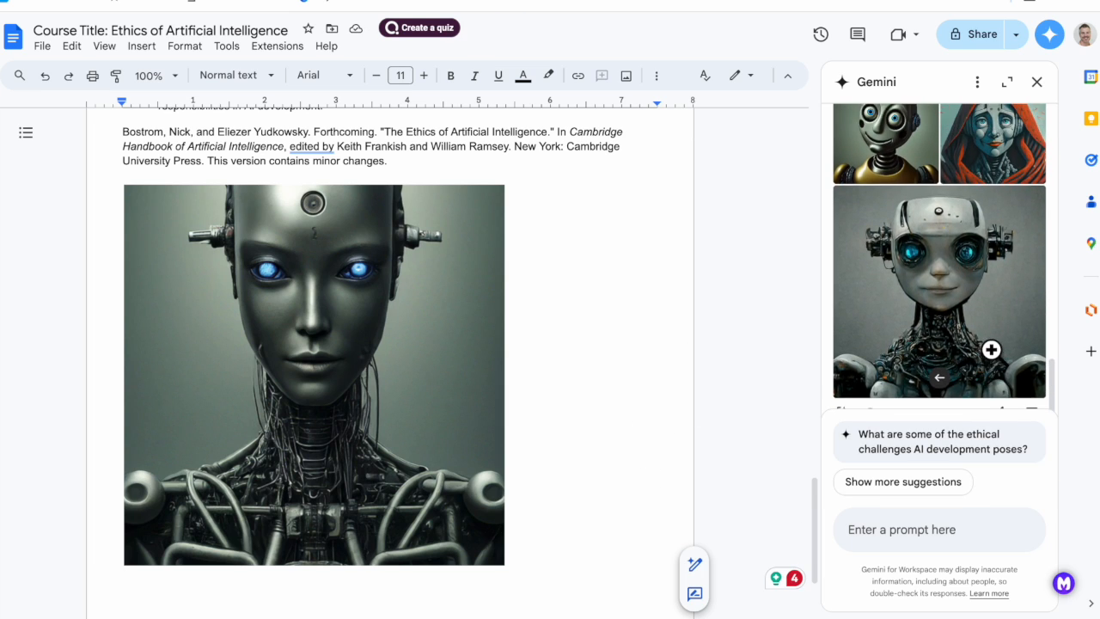
click(877, 395)
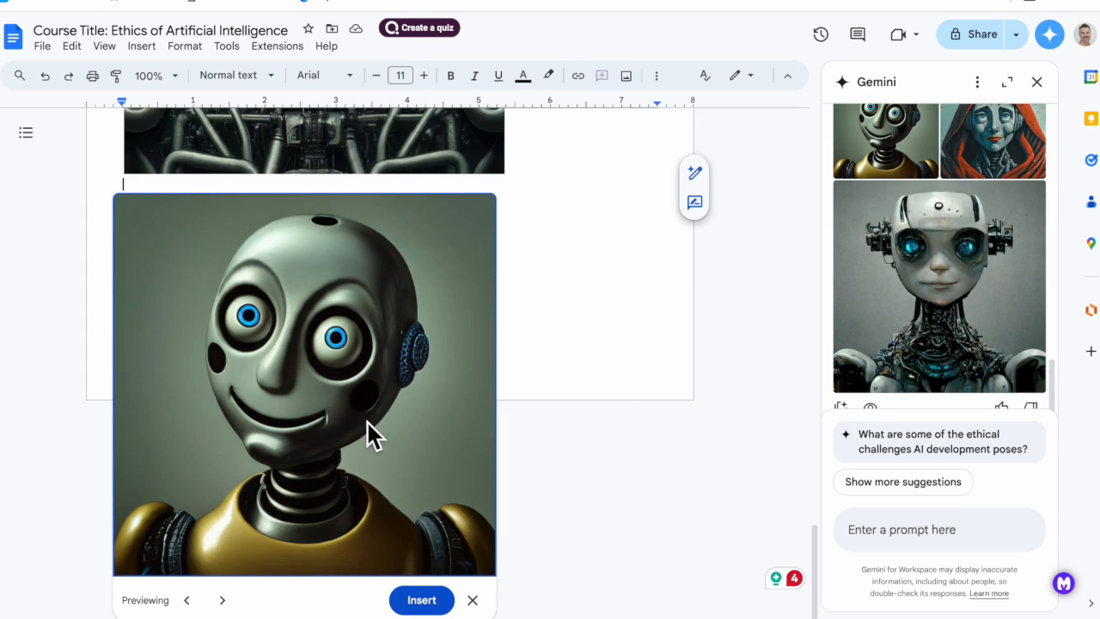
click(223, 600)
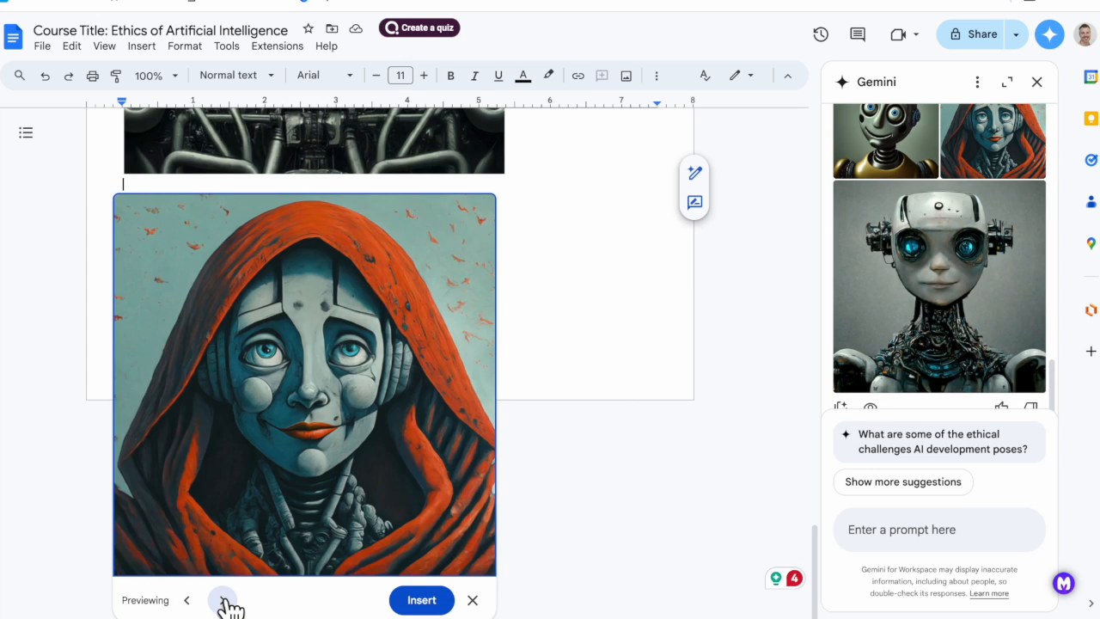
click(222, 599)
click(187, 600)
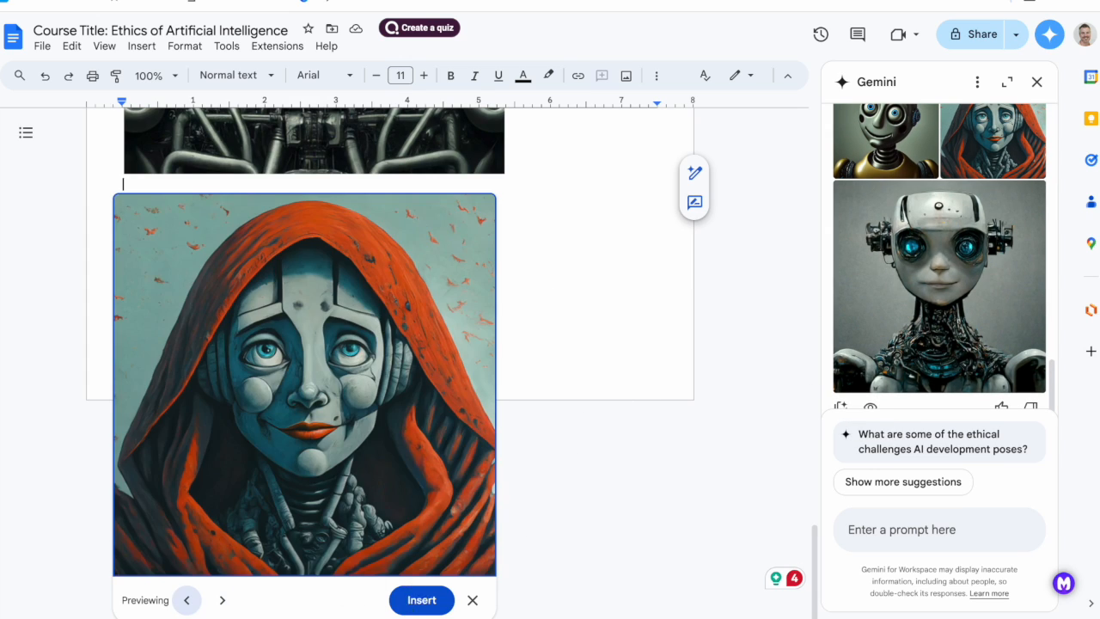
click(422, 600)
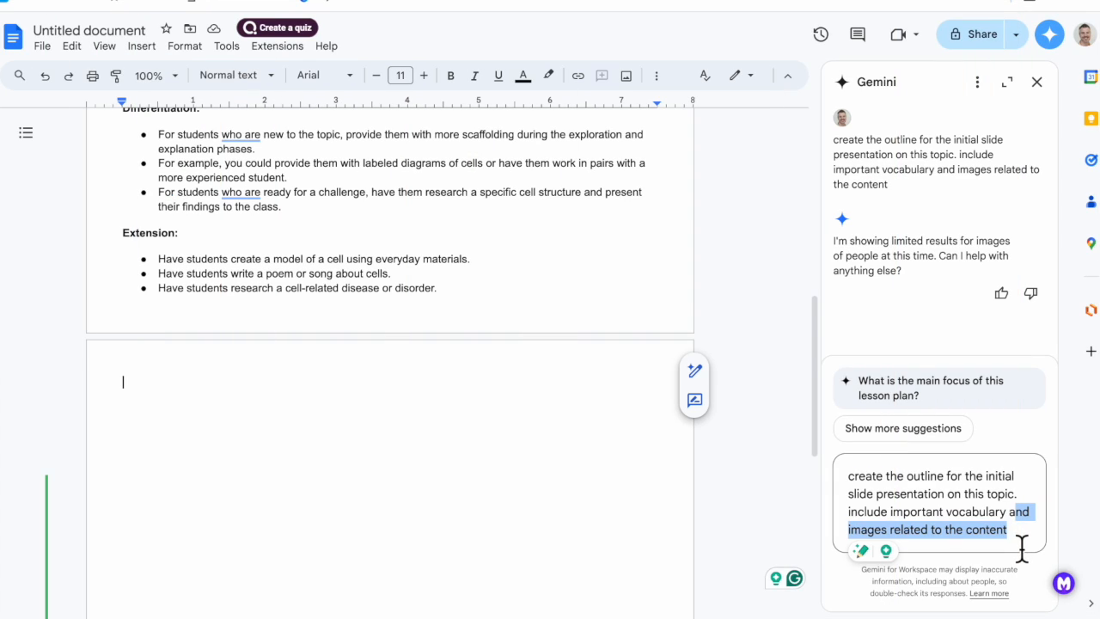
Remove "and images related to the content" from the slide outline prompt and submit it.
key(BackSpace)
key(BackSpace)
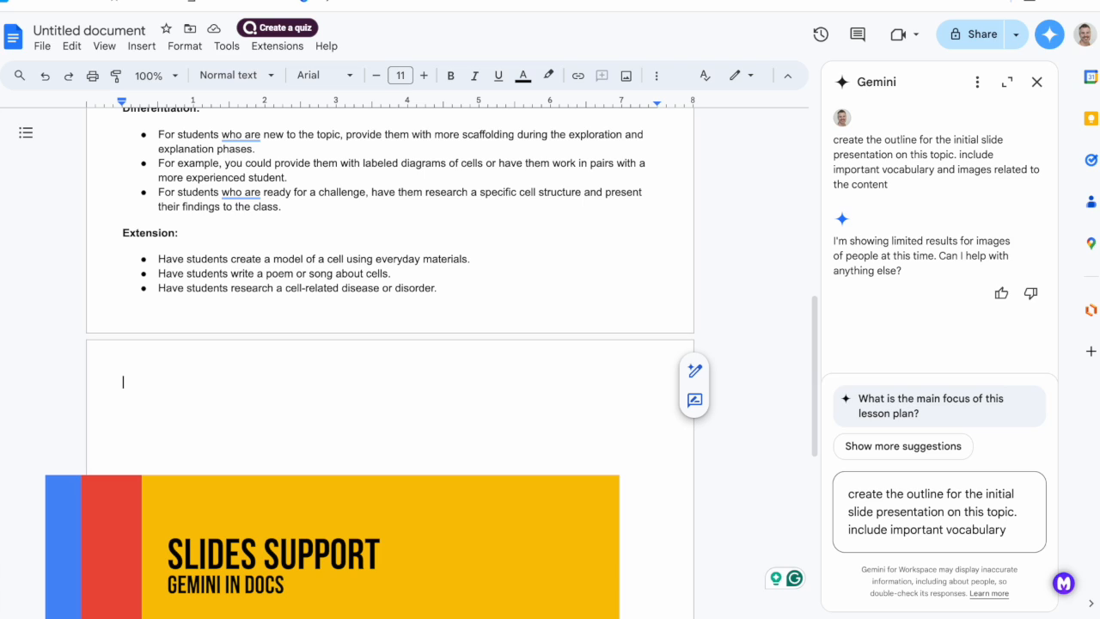
key(Return)
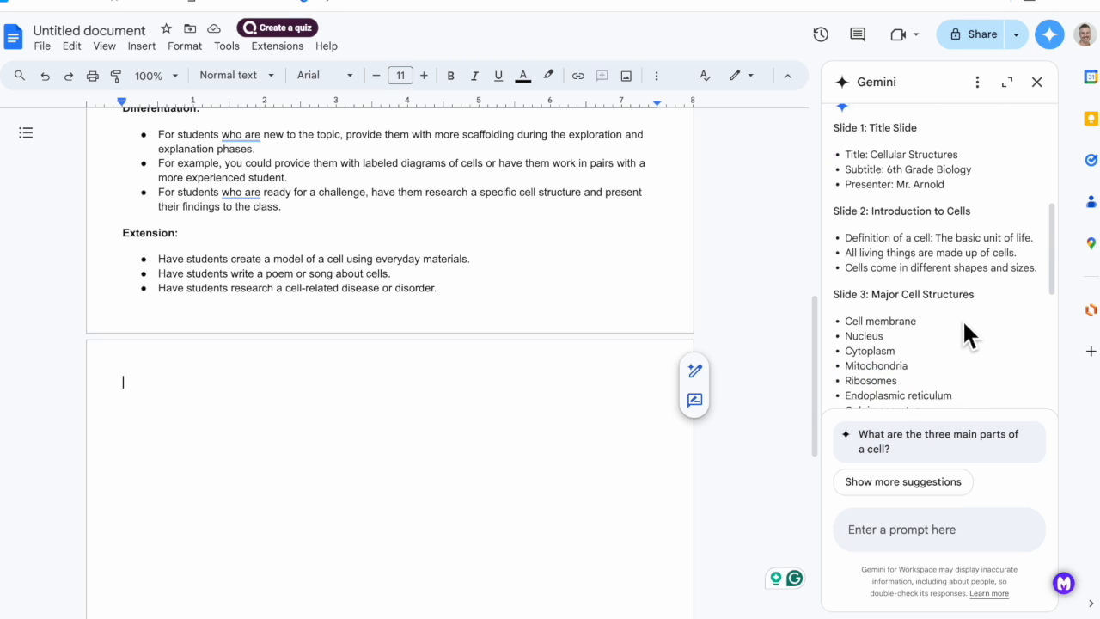
Preview the generated slide outline on the blank page and review its contents.
scroll(963, 324, down, 5)
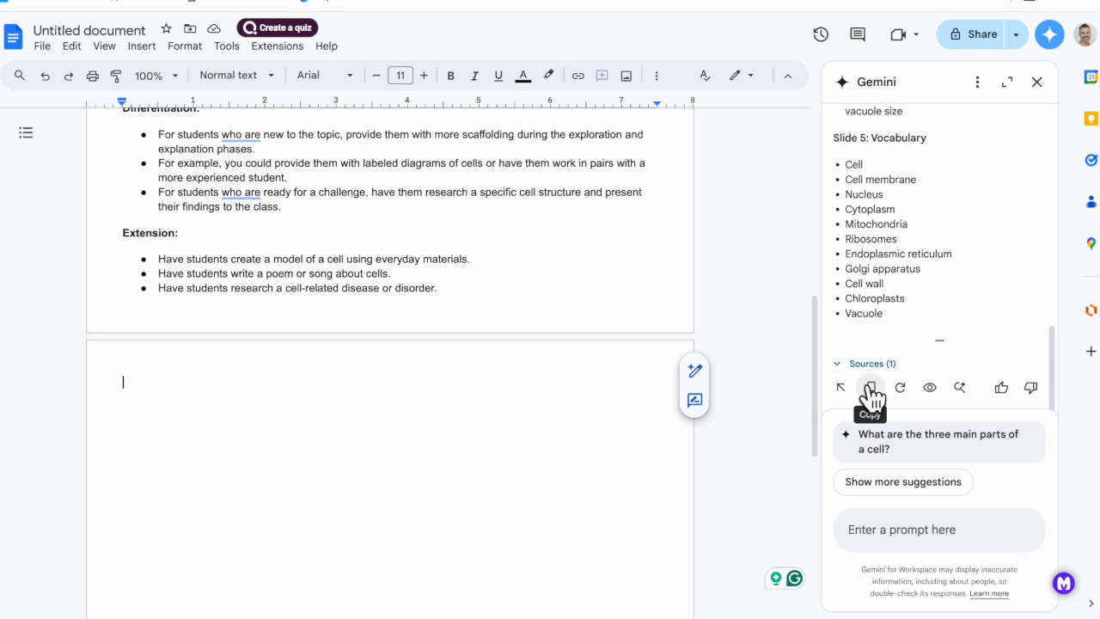
click(930, 388)
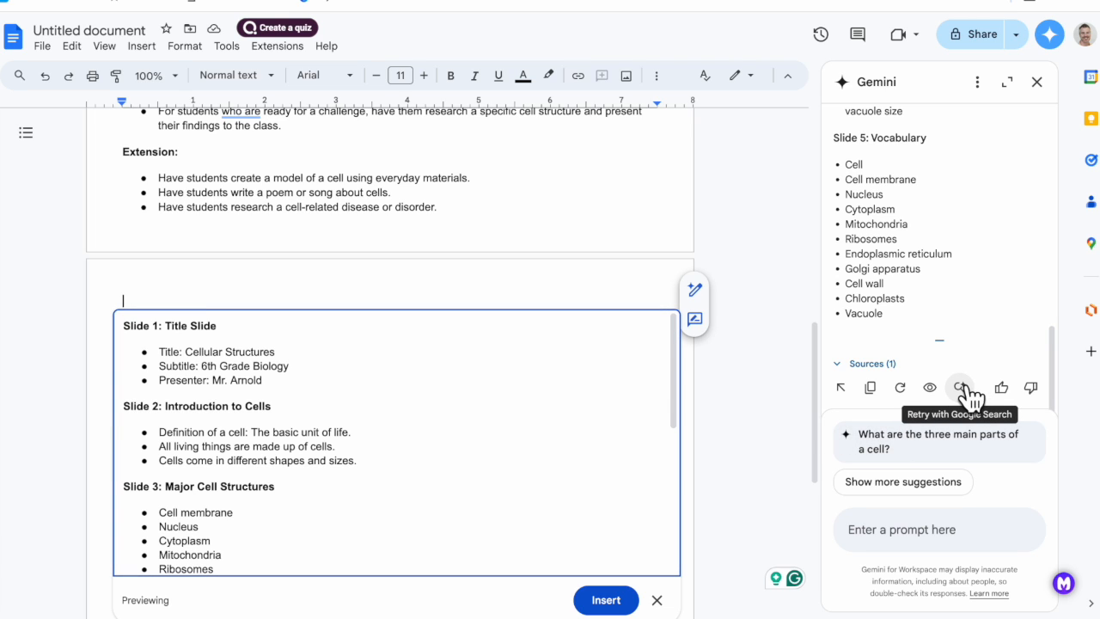
scroll(528, 483, up, 1)
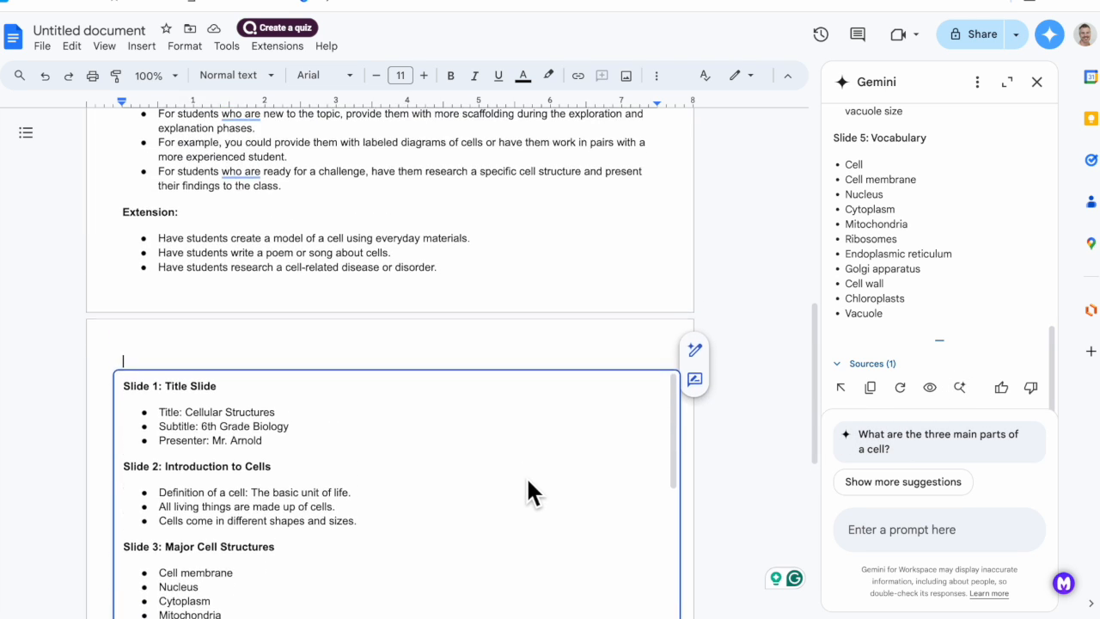
scroll(527, 491, down, 2)
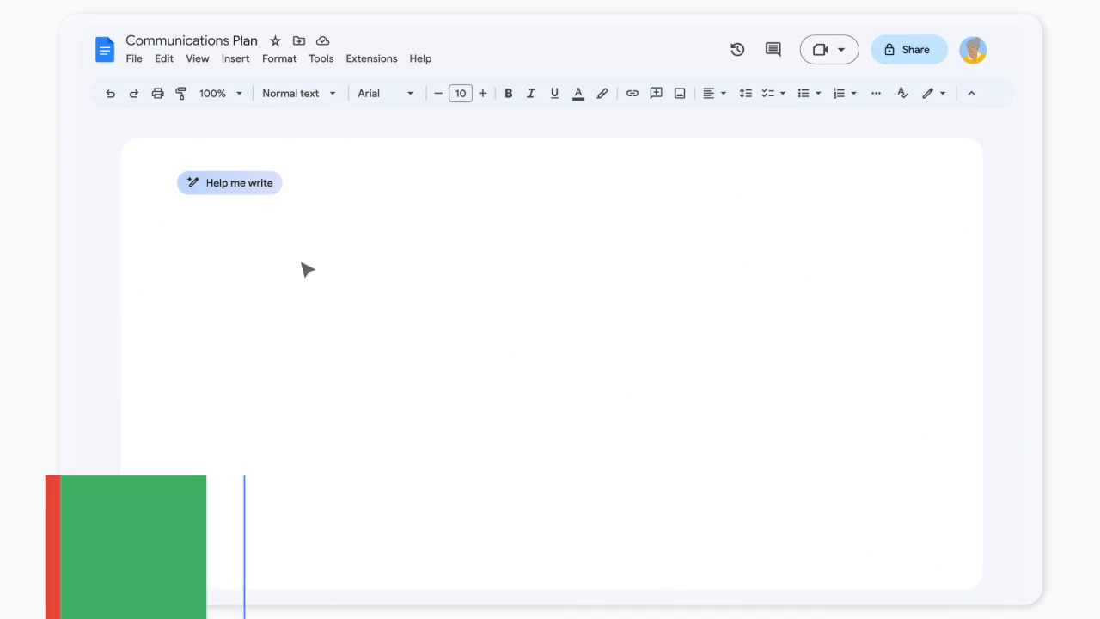
Use Help me write to create a retiring university president's communications plan announcing plans to hire a new president next year.
click(258, 183)
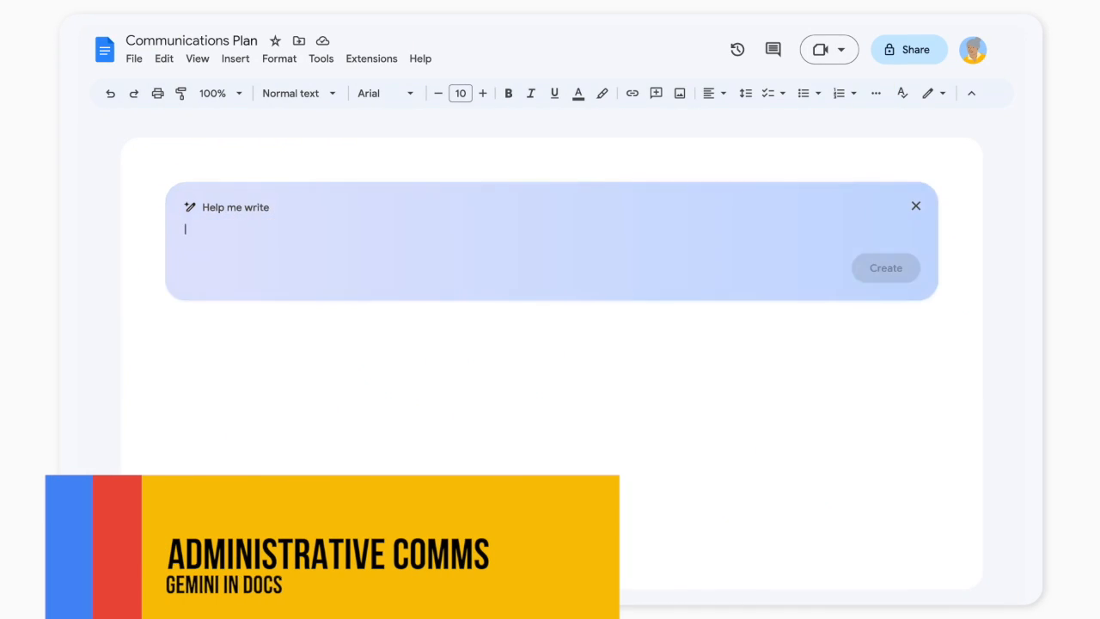
text(As the president of a university who is about to retire, create a communications plan announcing plans to hire a new president next year.)
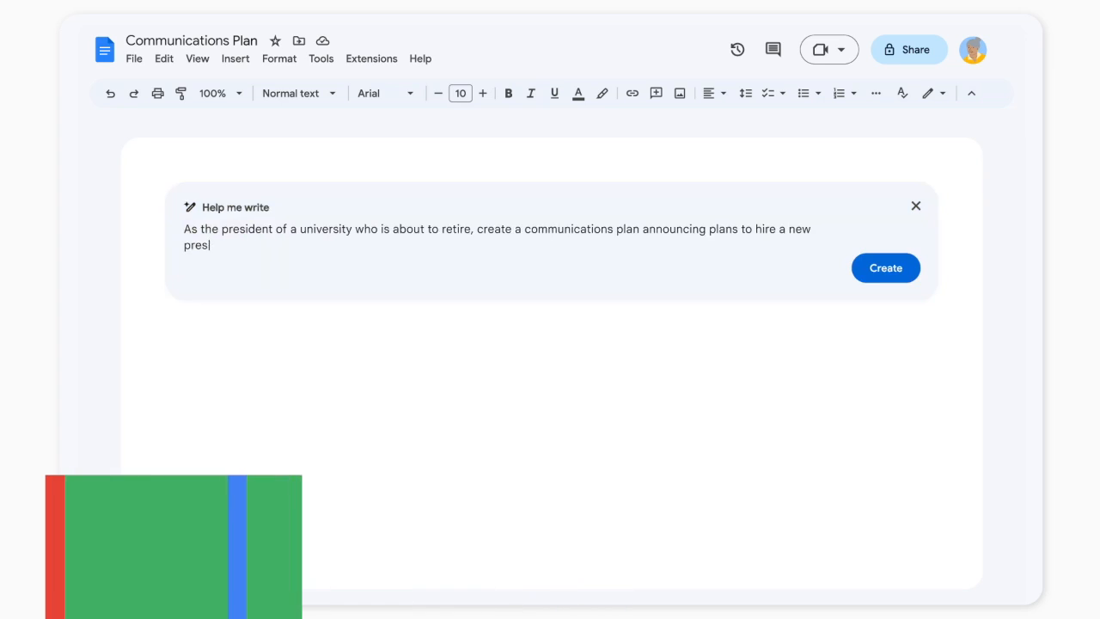
click(830, 319)
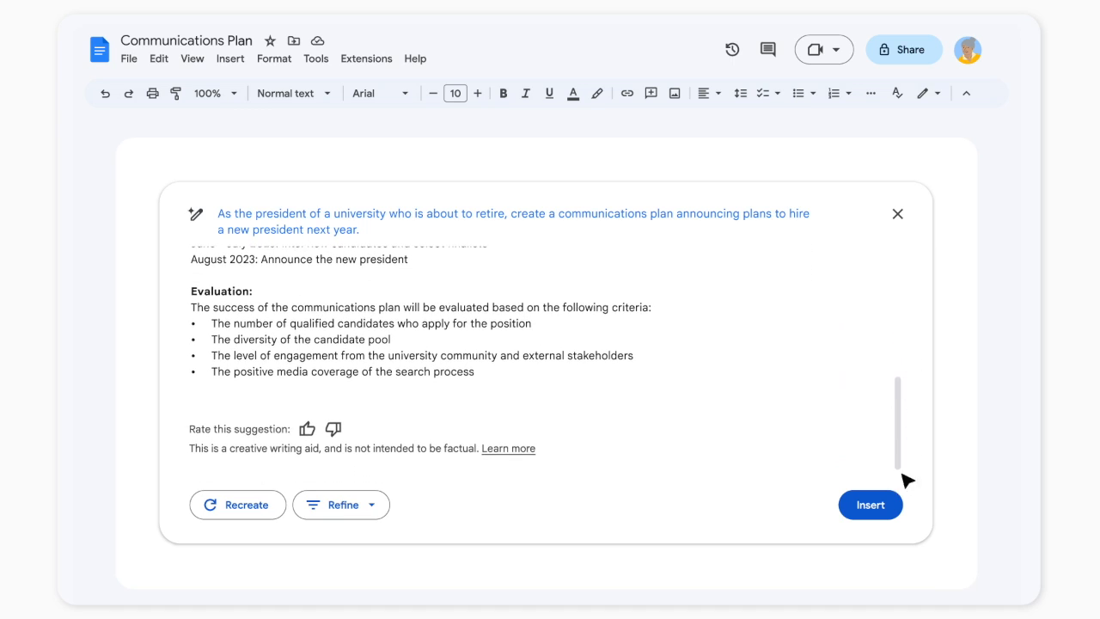
Insert the generated communications plan and enter "Portwennworth College" as the institution name in its title line.
click(883, 513)
text(Portwennworth College Presidential Search,)
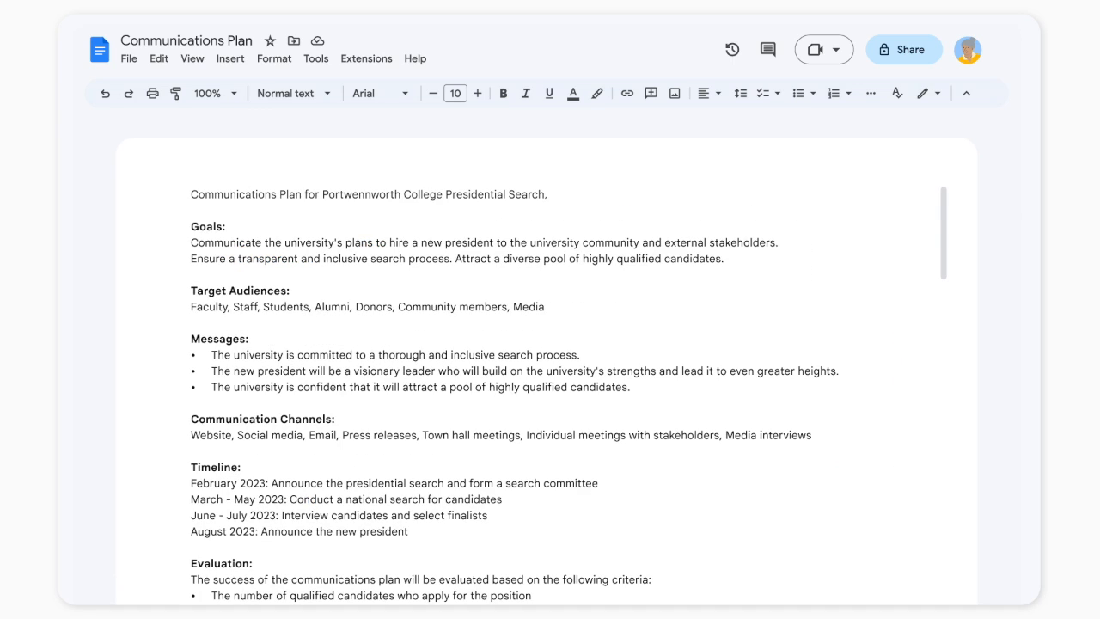
Add a Messages bullet saying the university has already hired an interim president to ensure time to identify the best candidate.
key(Return)
text(The university has)
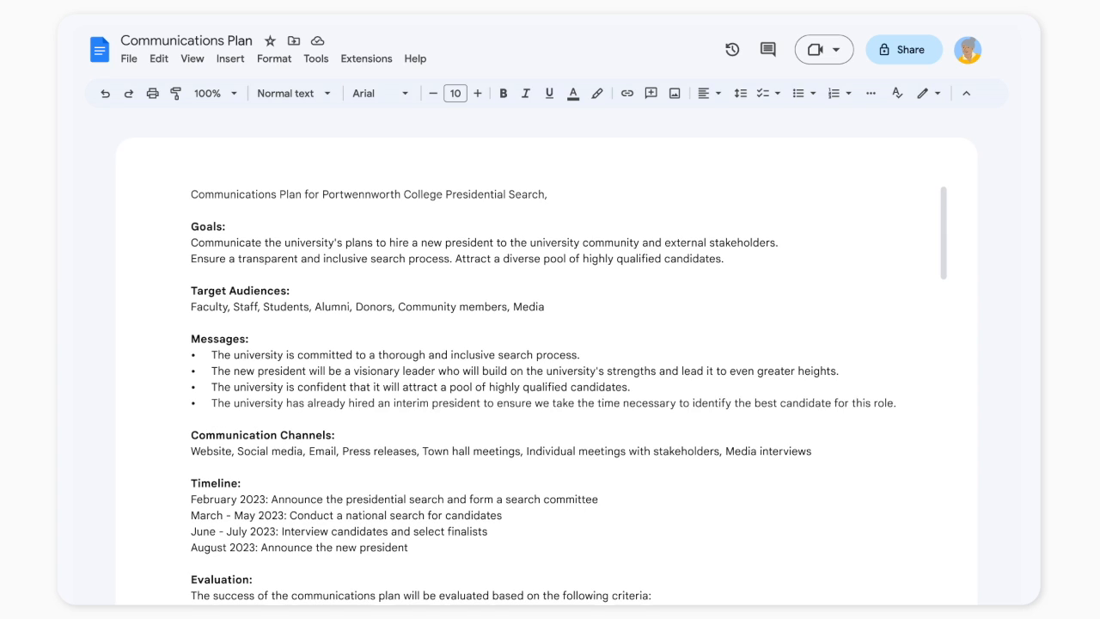
scroll(569, 391, down, 3)
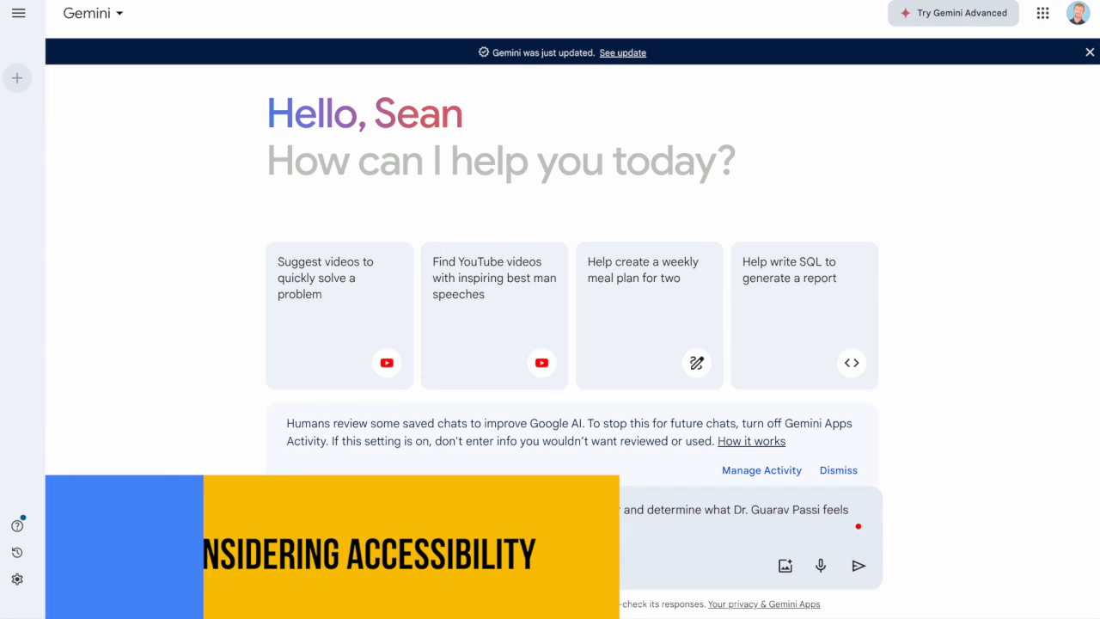
Ask Gemini to summarize Google Drive's EDA 505 folder and identify successful administrators' key professional actions and personality traits, and review the response.
text(Make sure it includes both professional actions and)
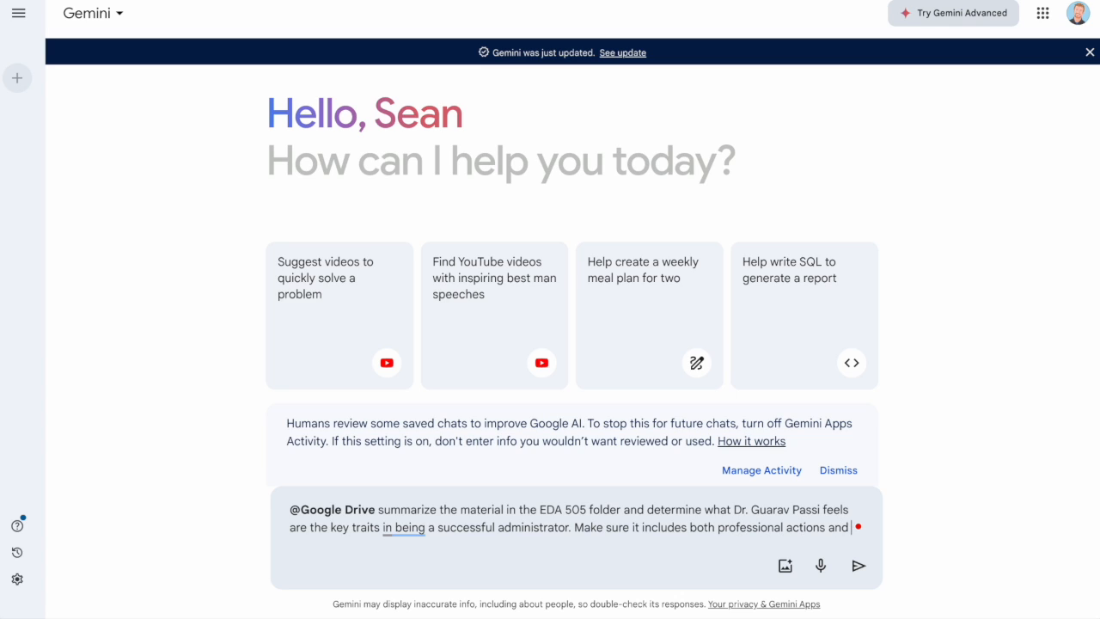
text(rsonality traits)
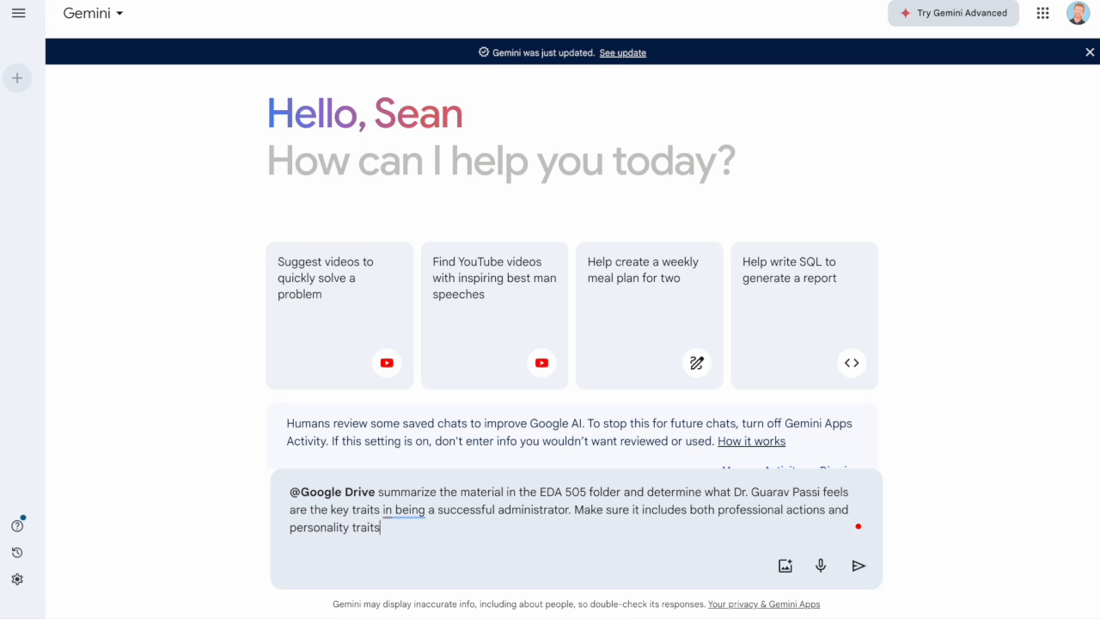
click(855, 565)
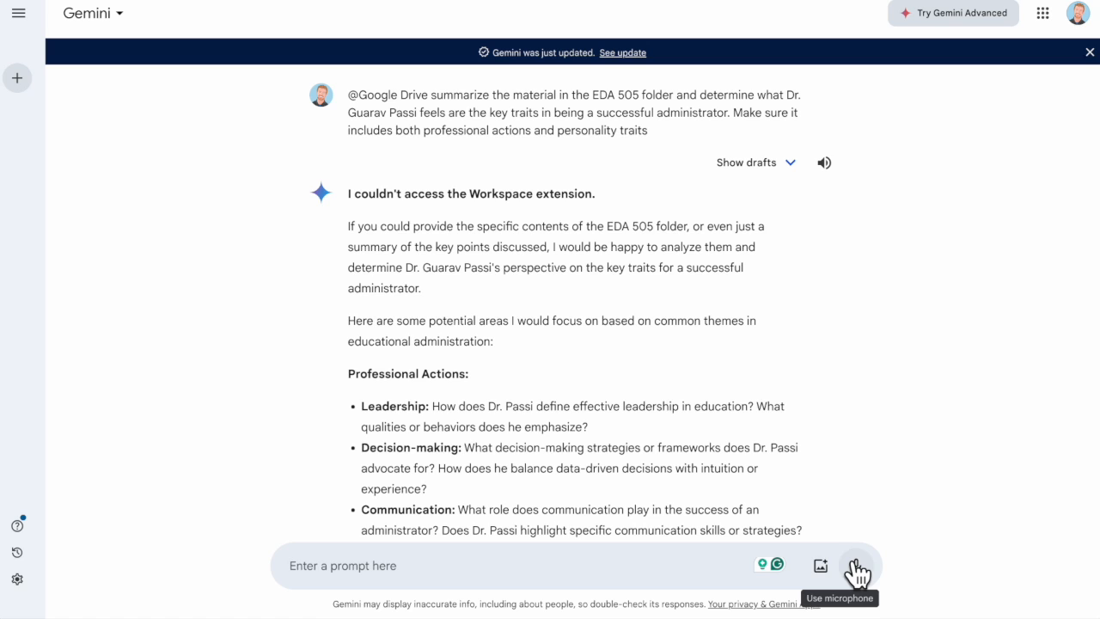
scroll(770, 445, down, 1)
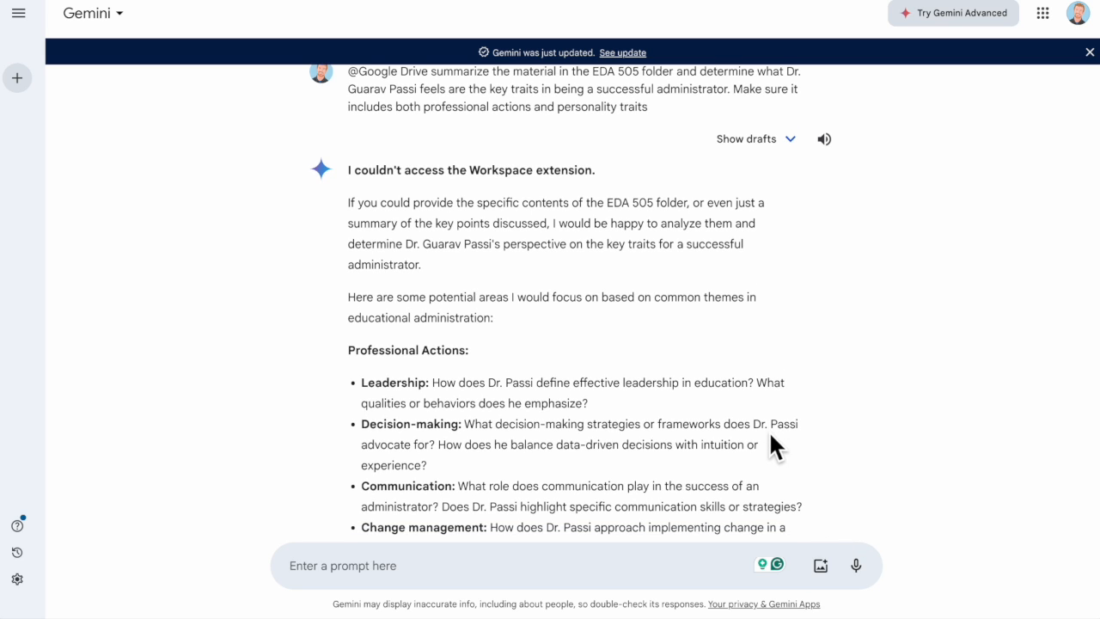
scroll(764, 429, down, 5)
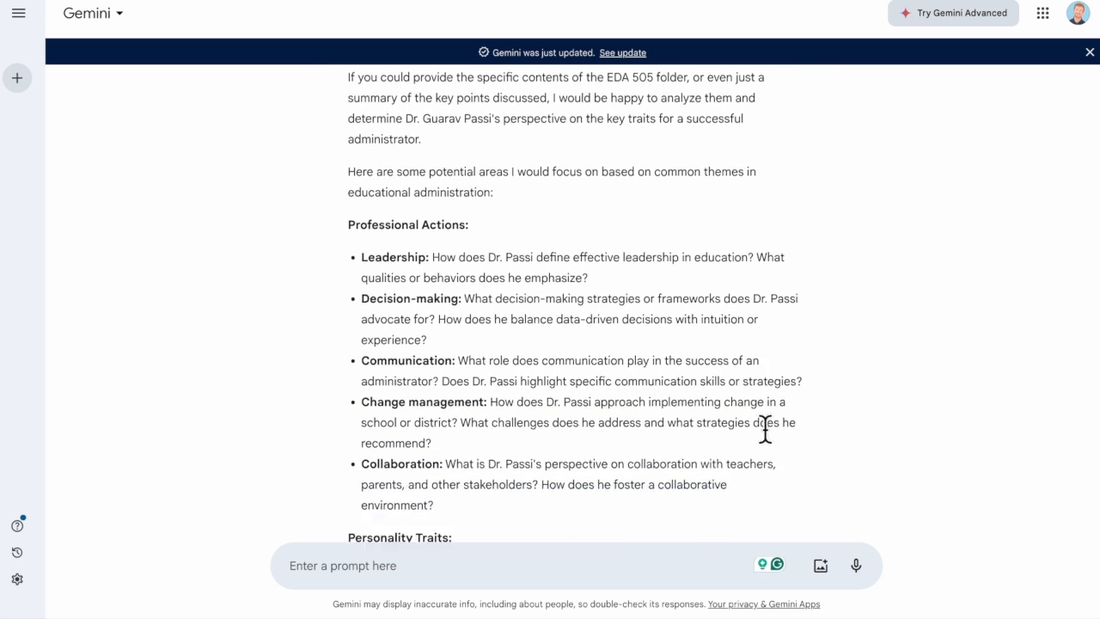
scroll(764, 430, down, 2)
scroll(764, 429, up, 7)
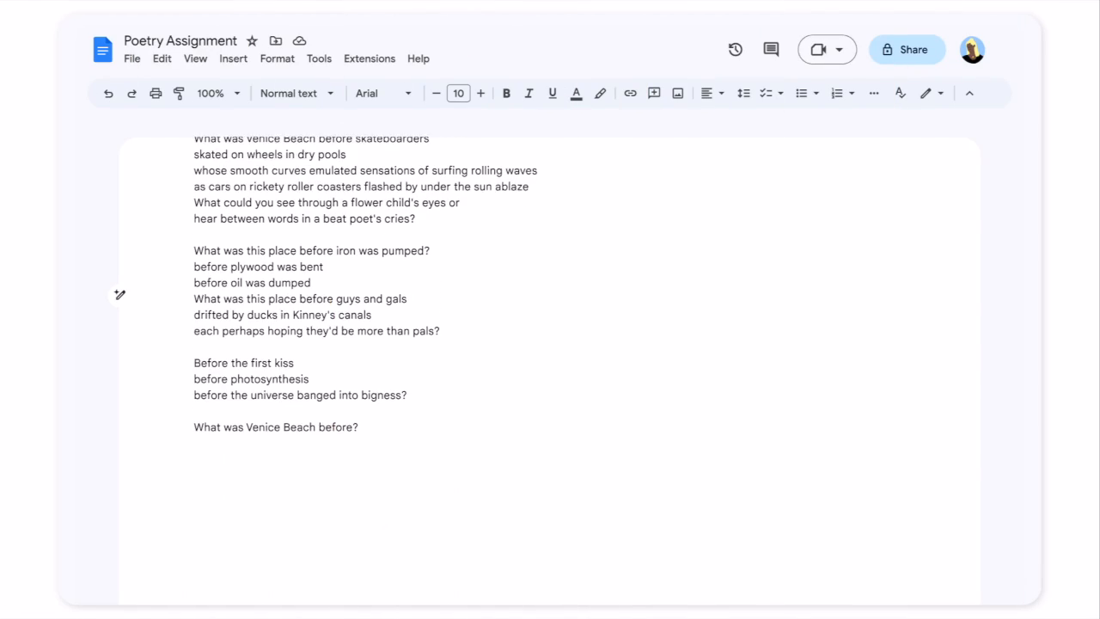
Use Help me write below the Venice Beach poem to generate tailored teacher feedback on a student's high school poetry class assignment.
scroll(550, 257, down, 3)
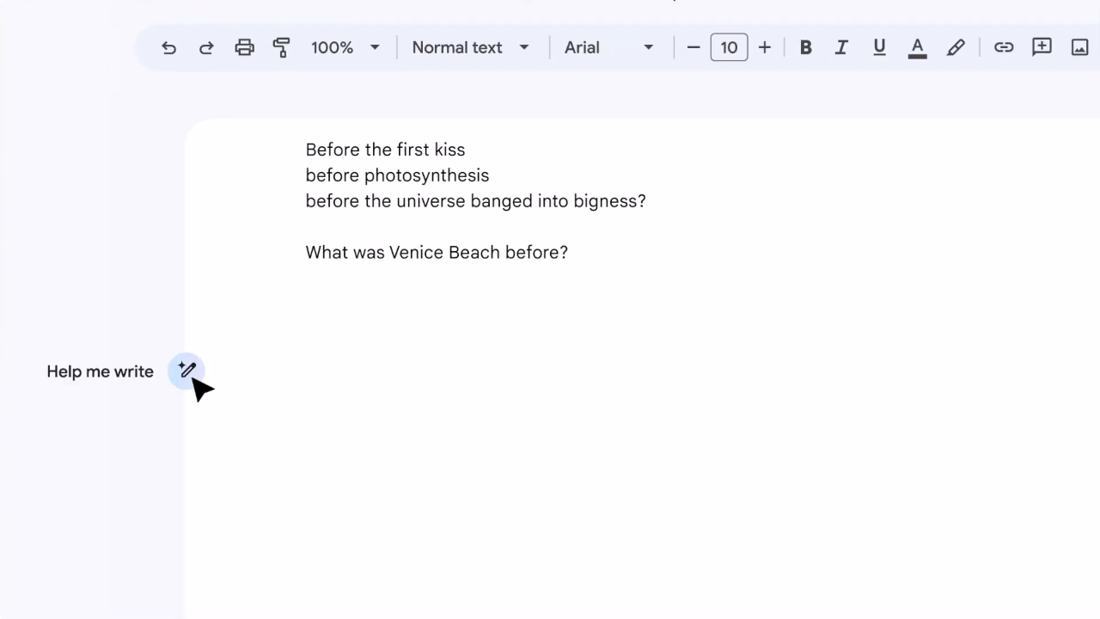
click(187, 370)
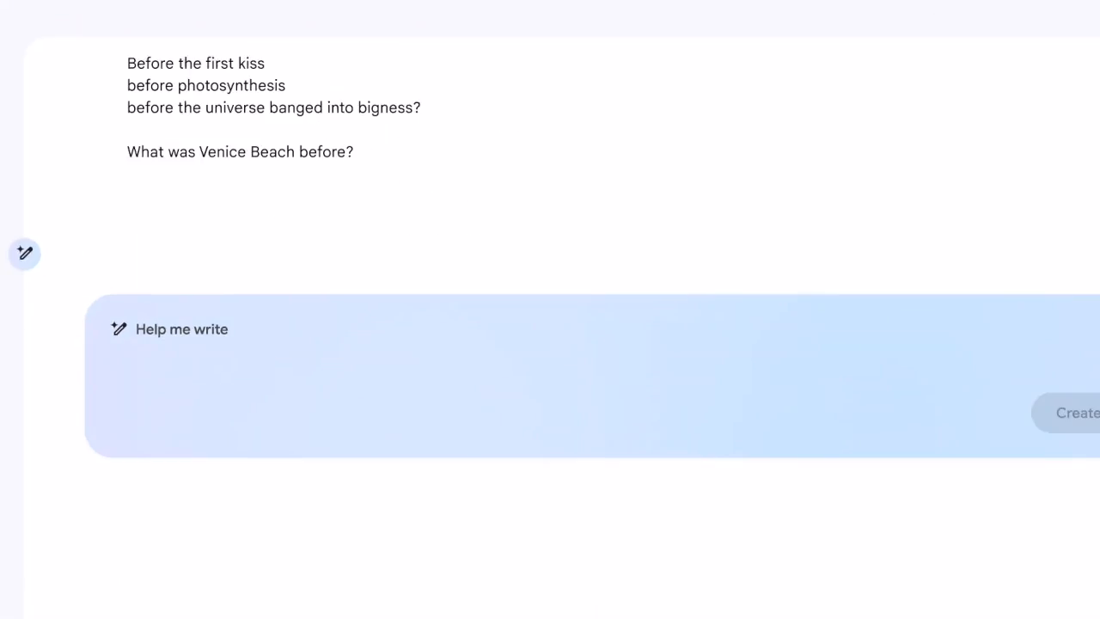
text(Here is an assignme )
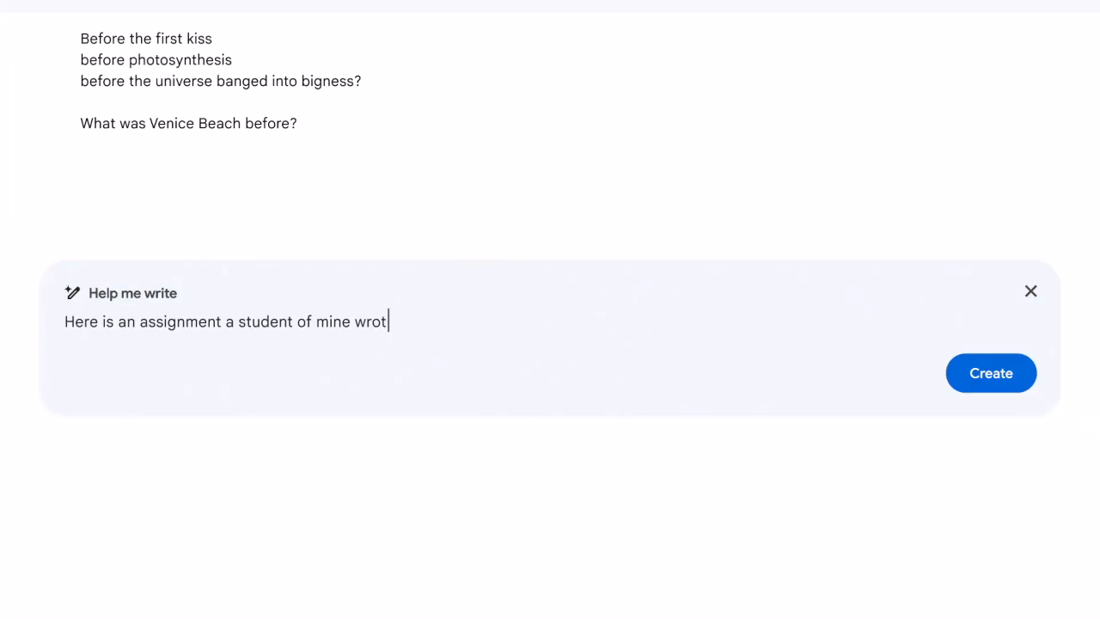
text(nt a student of mine wrote for a high school poetry class. Acting as the class teacher, provide tailored feedback for this student's assignment.)
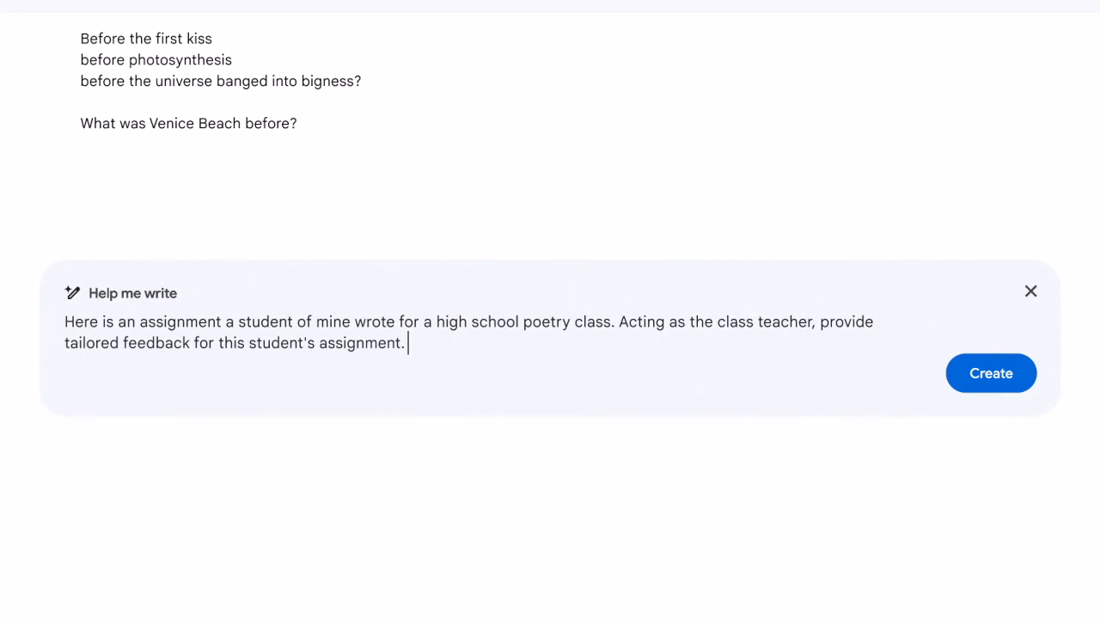
click(993, 375)
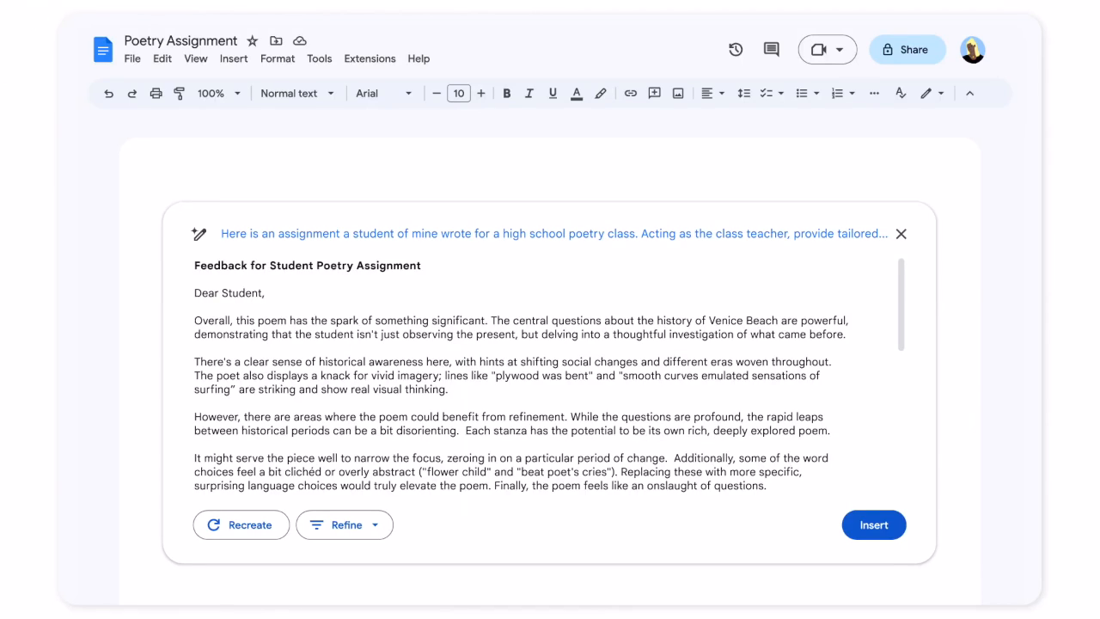
Review the generated poetry feedback through to its closing and insert it into the Poetry Assignment document.
scroll(548, 372, down, 2)
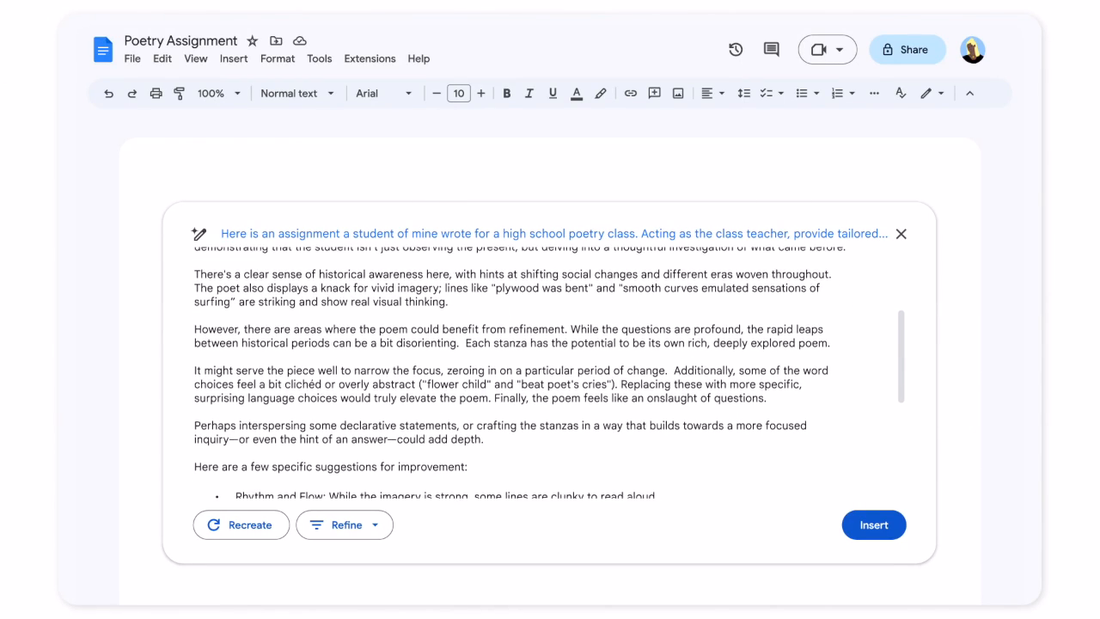
scroll(521, 368, down, 1)
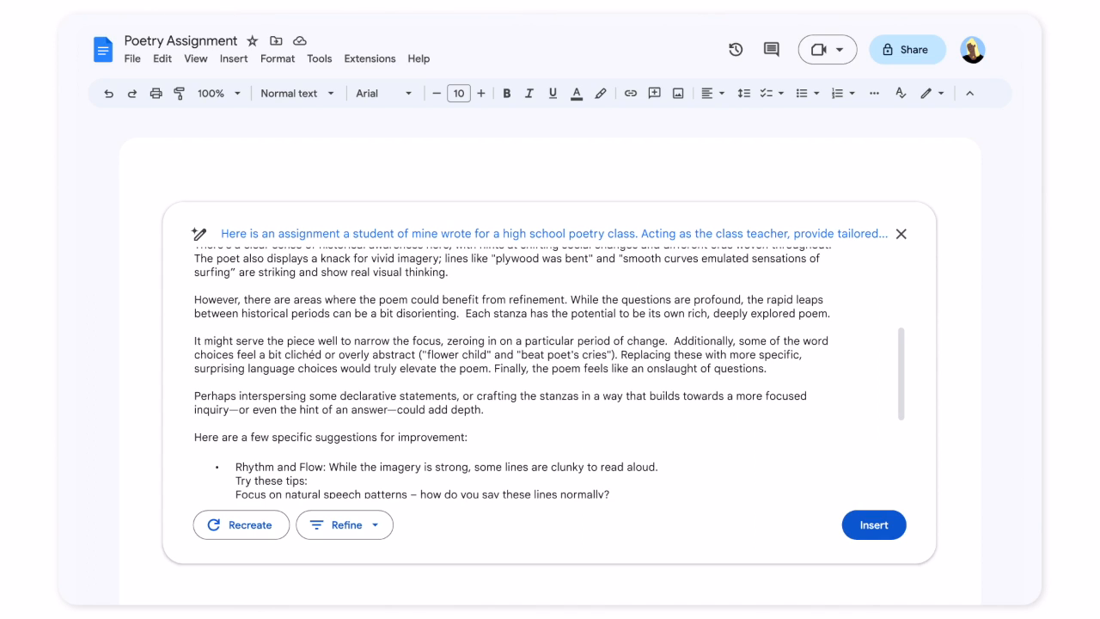
scroll(548, 373, down, 2)
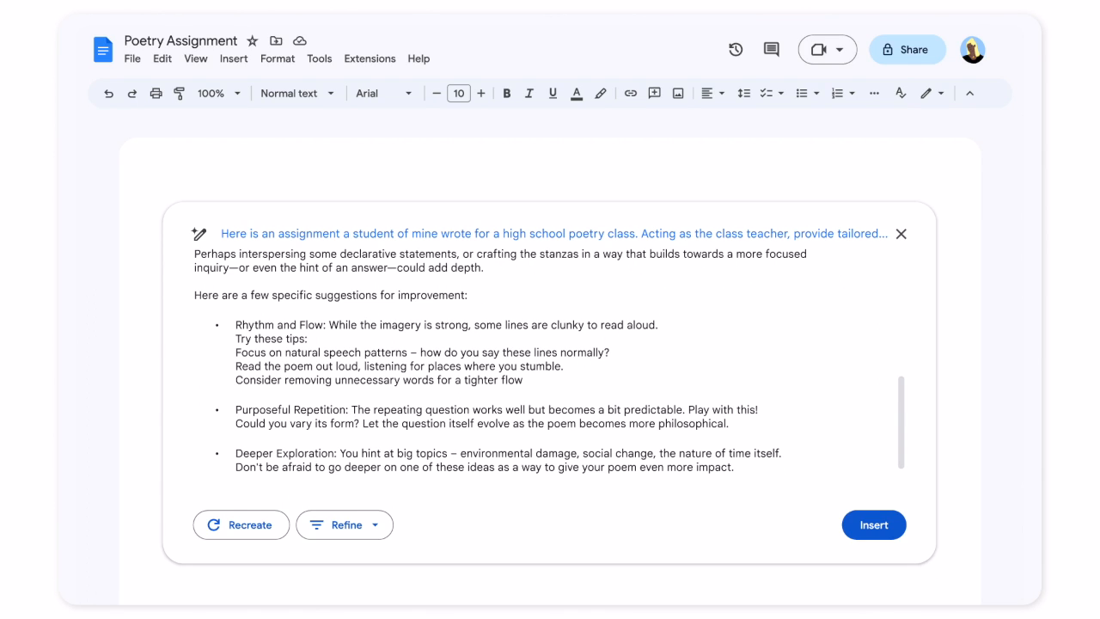
scroll(900, 329, down, 2)
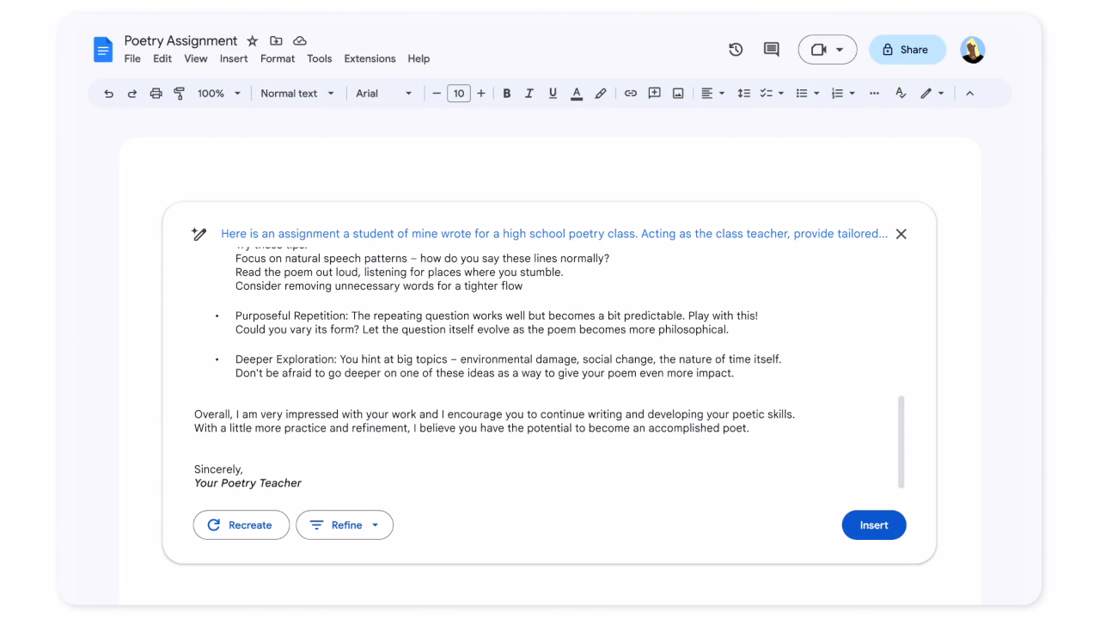
click(874, 526)
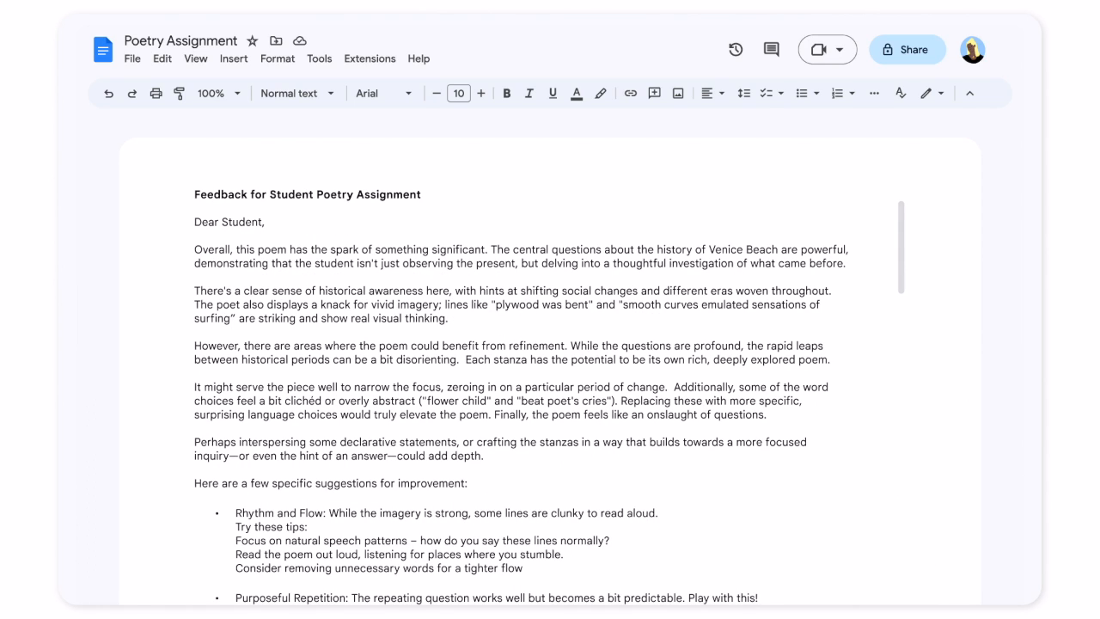
scroll(549, 371, down, 2)
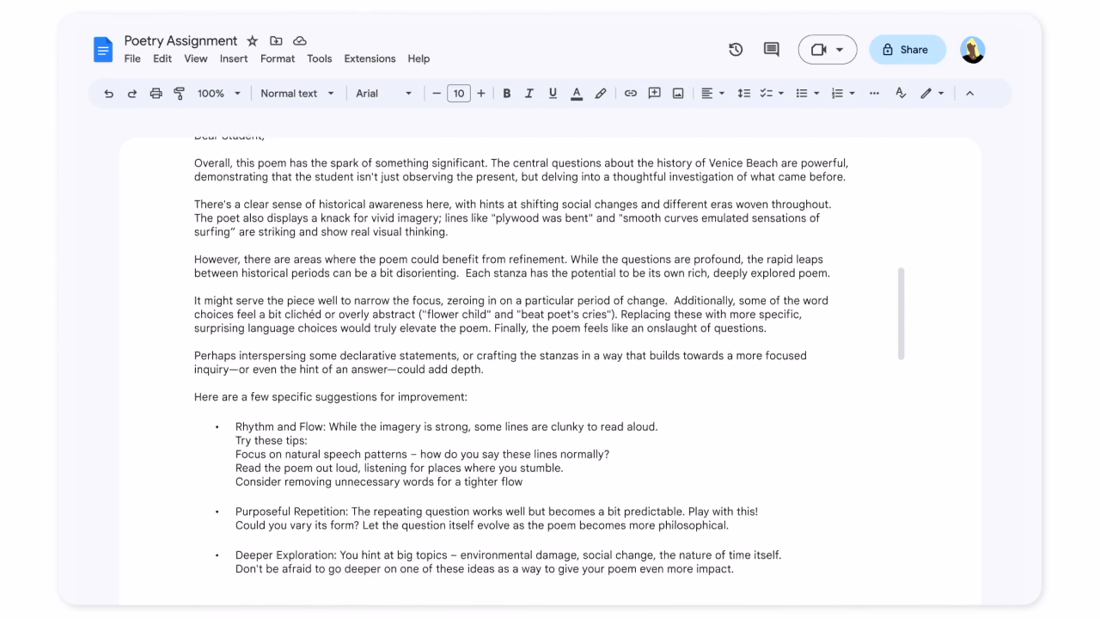
scroll(550, 372, down, 3)
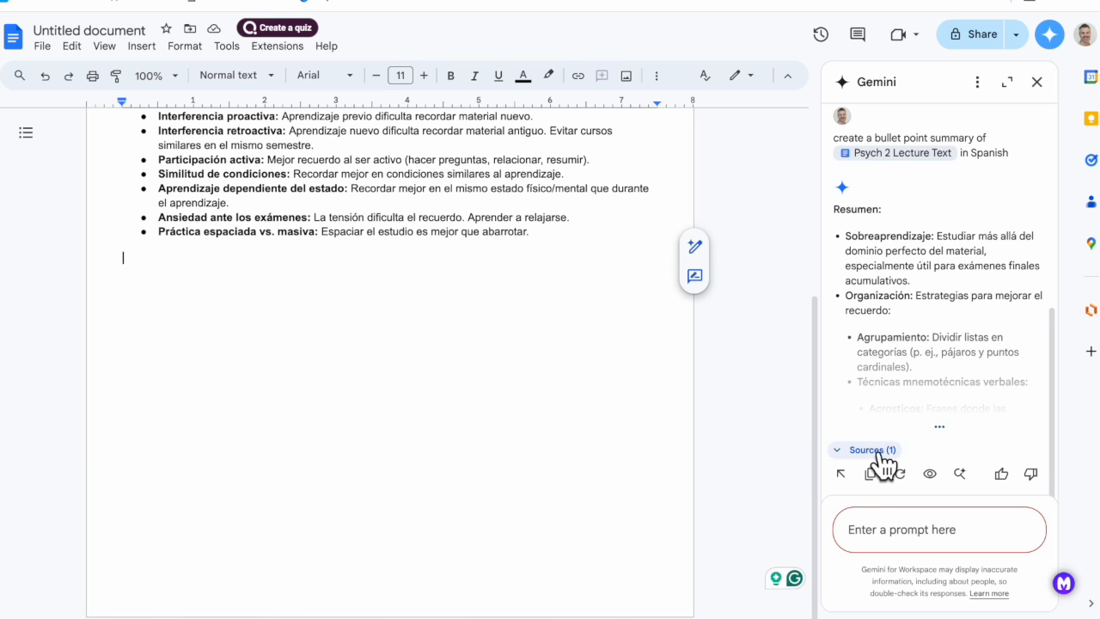
Ask Gemini beside the Spanish lecture summary to "Create study cards that have both english and spanish text".
text(Create study cards th)
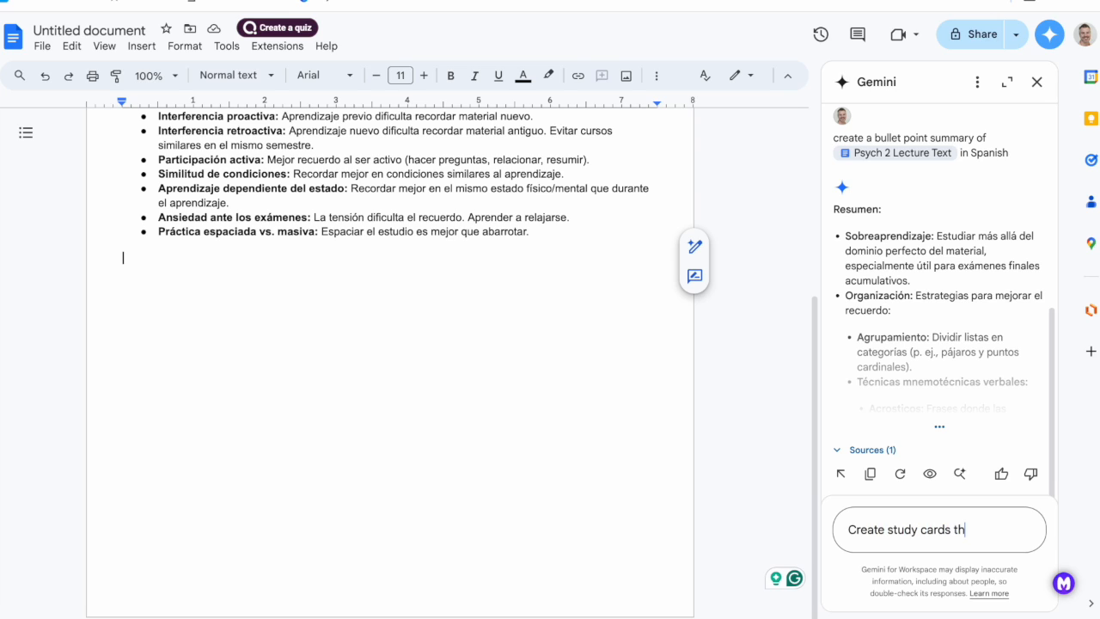
text(at have both english)
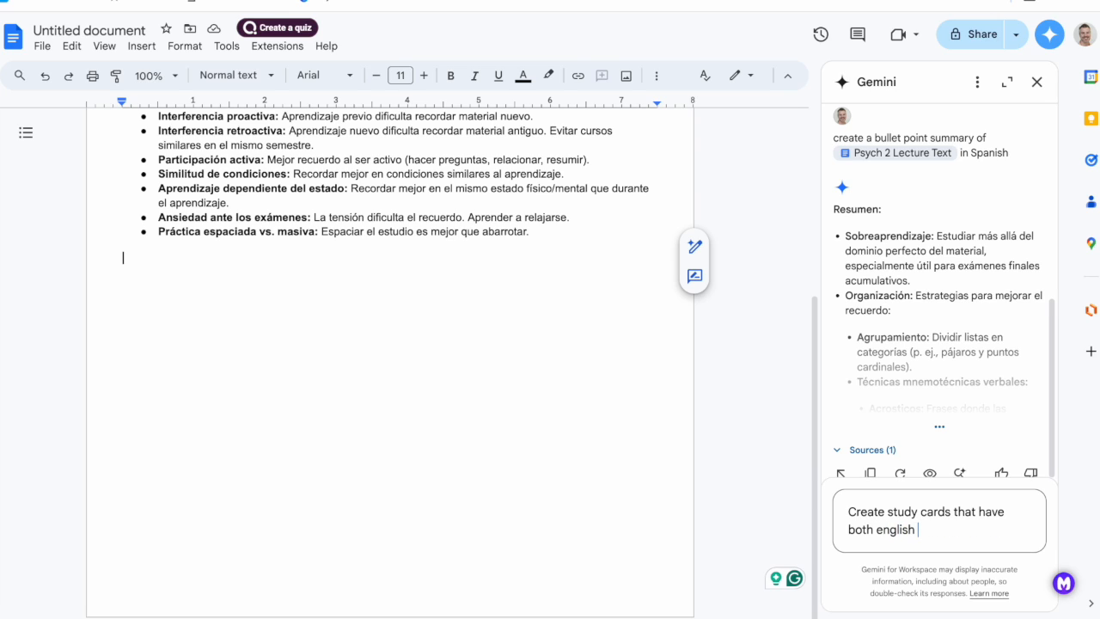
text( and spanish text)
key(Return)
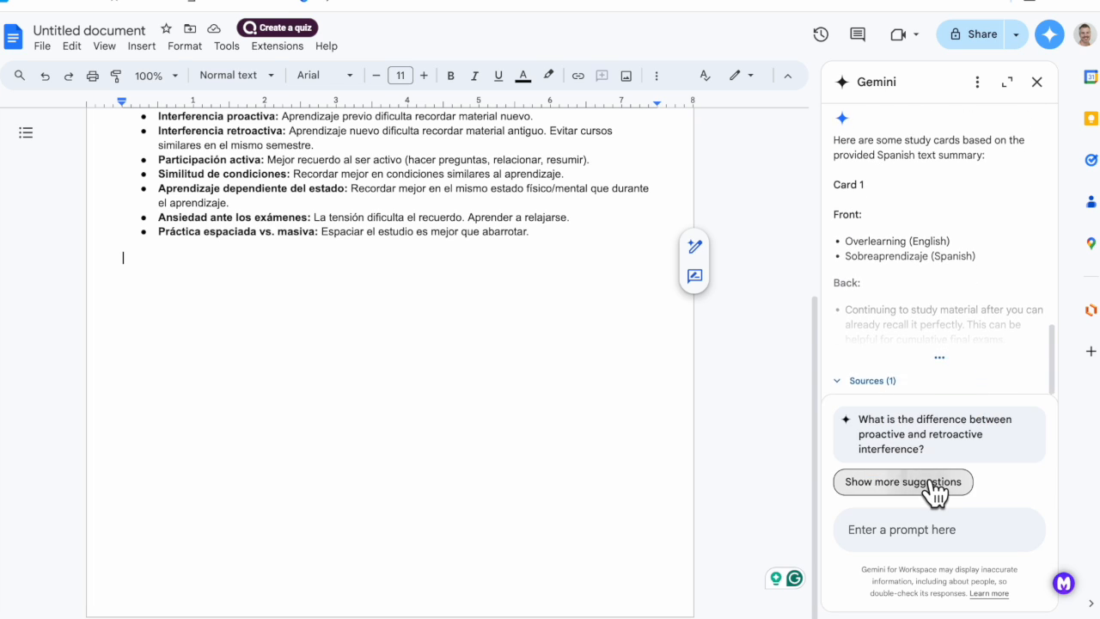
Preview the generated bilingual study cards and insert them below the Spanish bullet summary.
click(933, 484)
scroll(924, 277, down, 2)
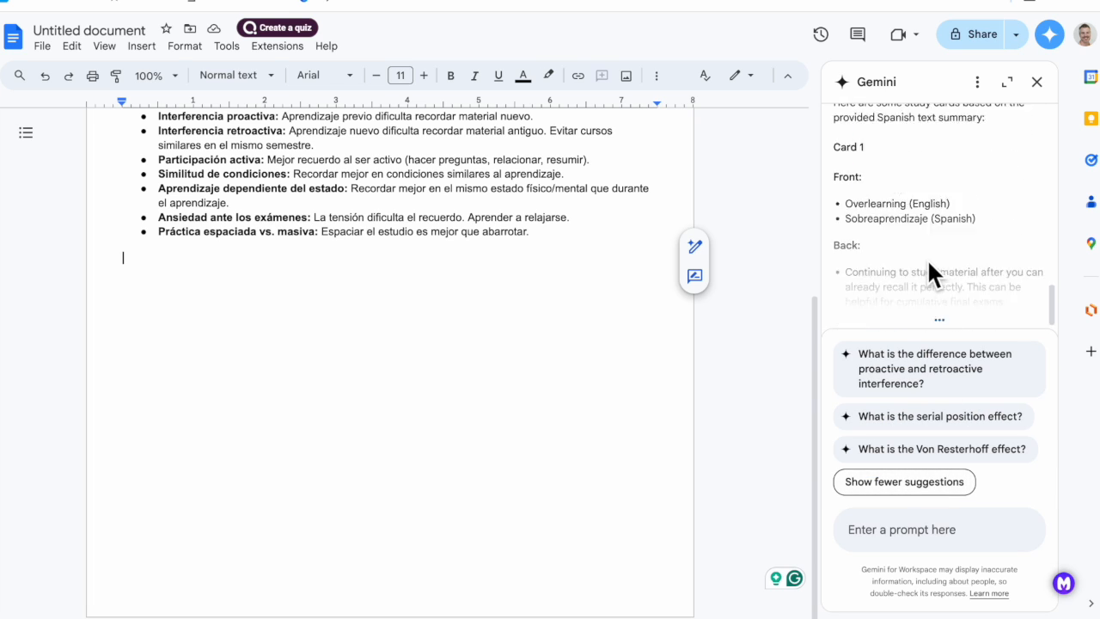
click(930, 307)
scroll(499, 351, down, 15)
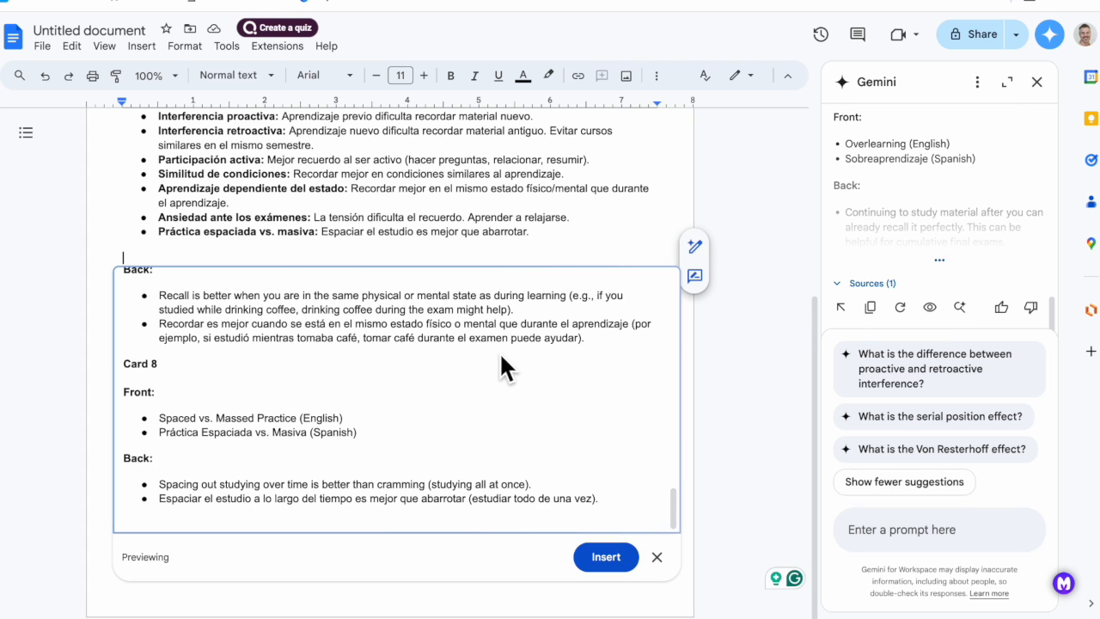
scroll(500, 352, up, 7)
scroll(499, 351, up, 8)
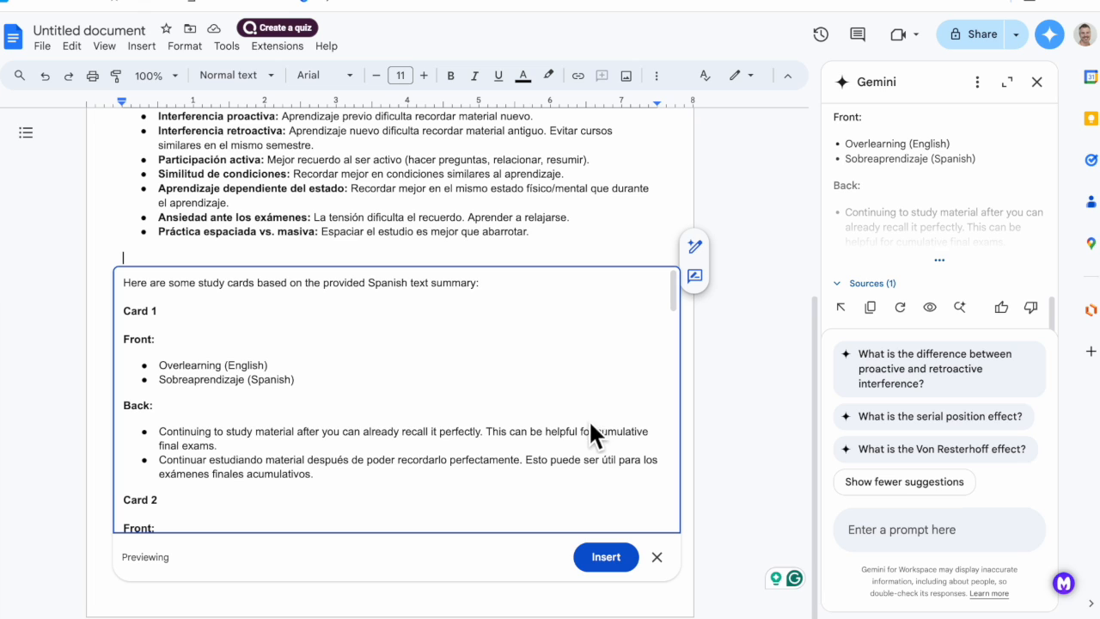
click(605, 558)
scroll(590, 386, up, 8)
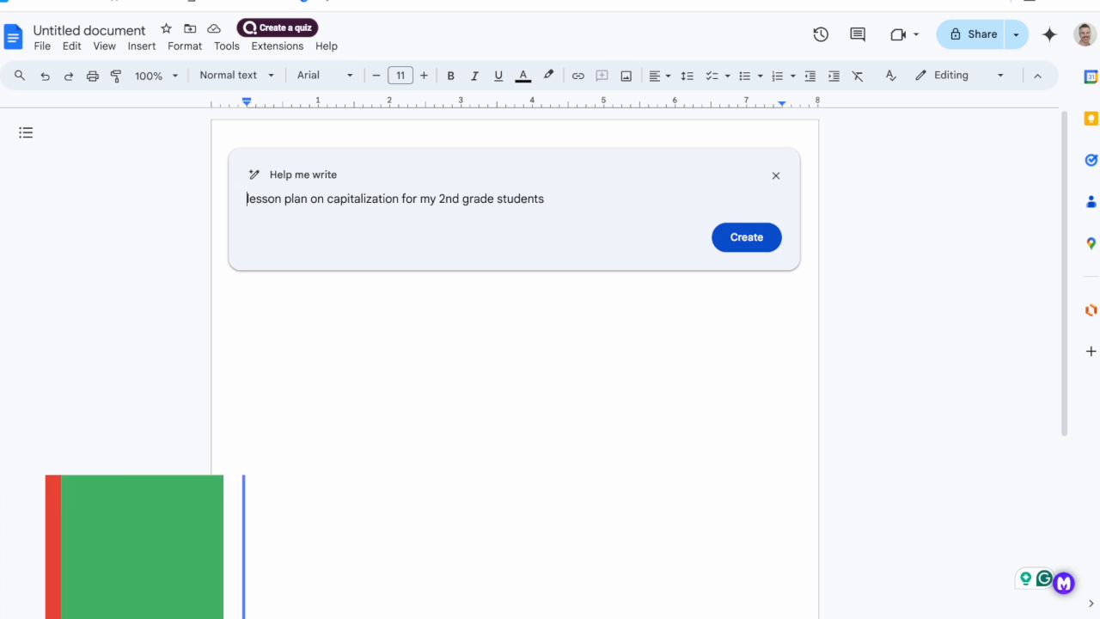
Write a Help me write prompt requesting a capitalization lesson plan for 2nd grade students based on their interest in Minecraft.
text(create a lesson plan on capitalization for my 2nd grade students)
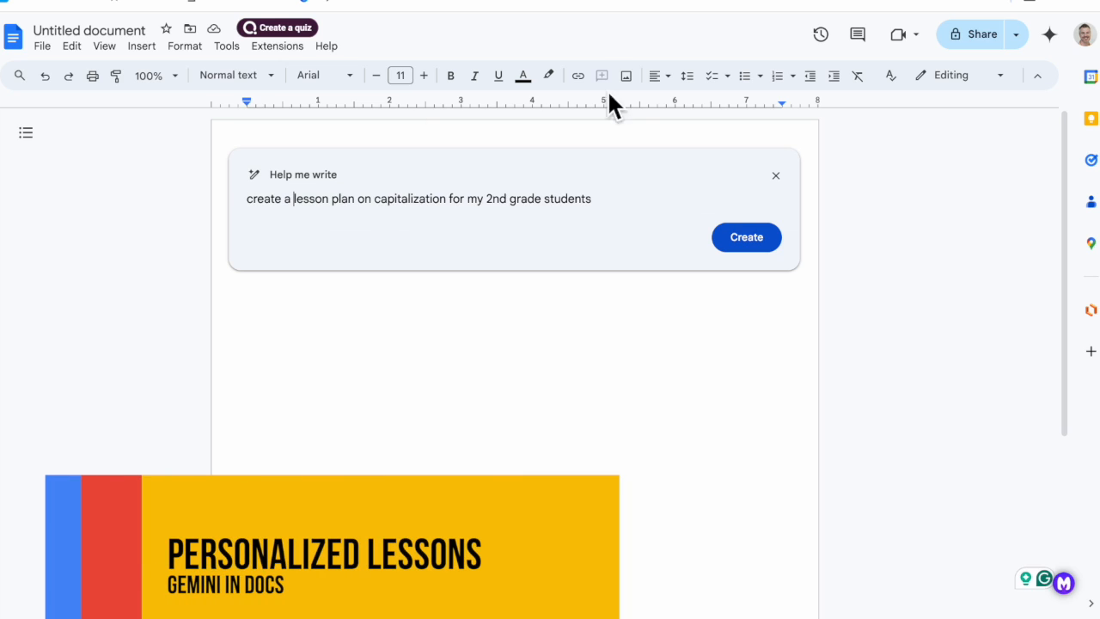
click(605, 203)
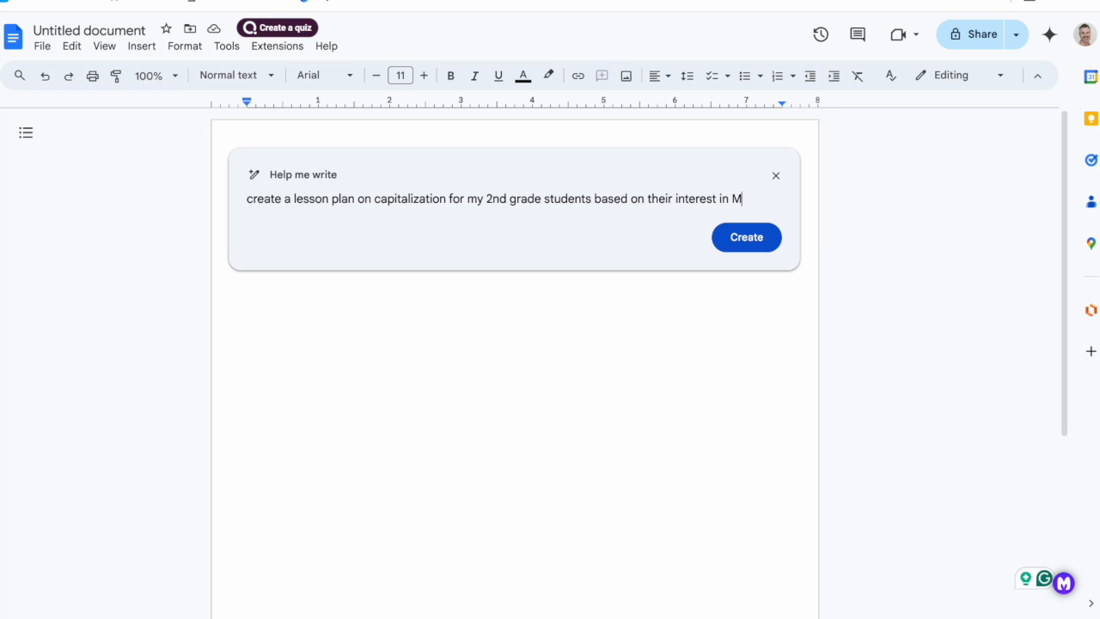
text(ft)
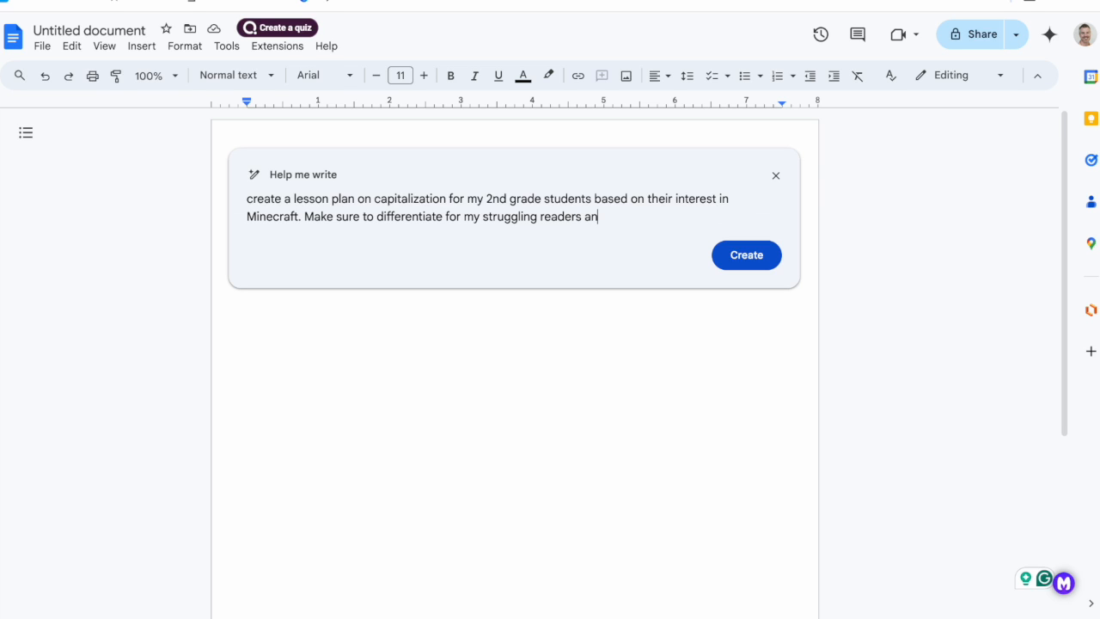
Complete the prompt with differentiation for struggling readers and multilingual learners plus optional extensions for more advanced students, and generate the lesson plan.
text(d multilingual leaner)
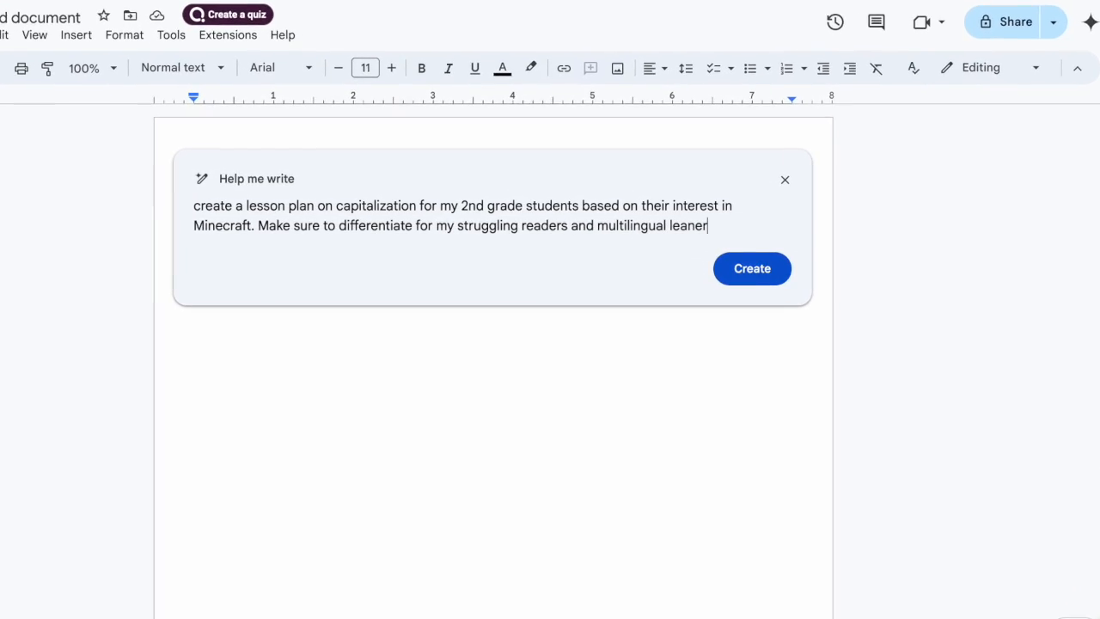
key(BackSpace)
key(BackSpace)
key(BackSpace)
text(rners while)
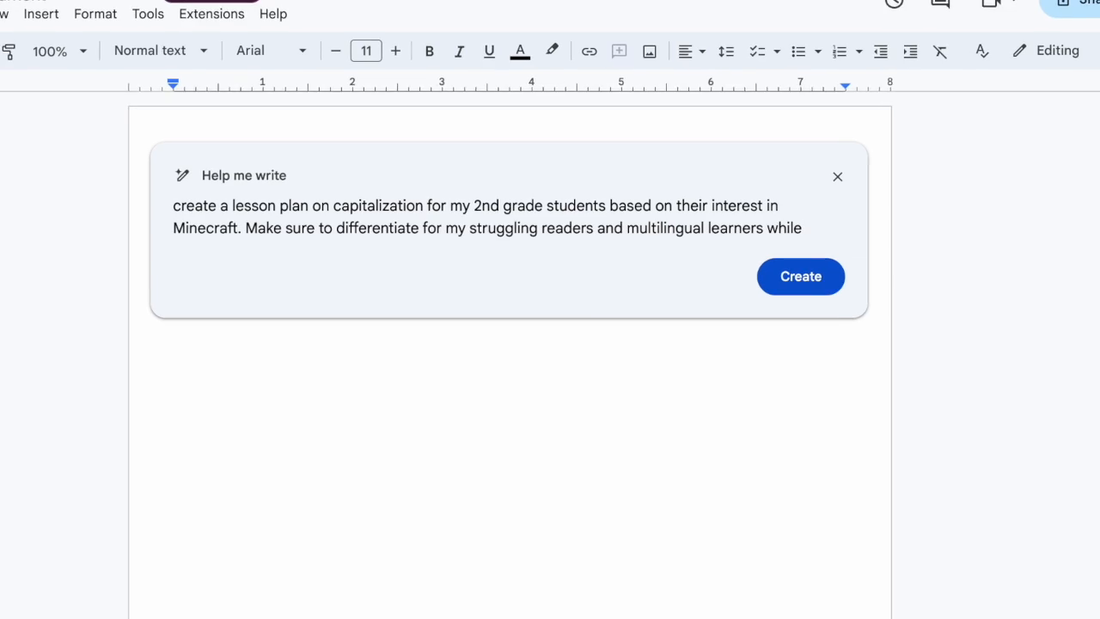
text( providing optional)
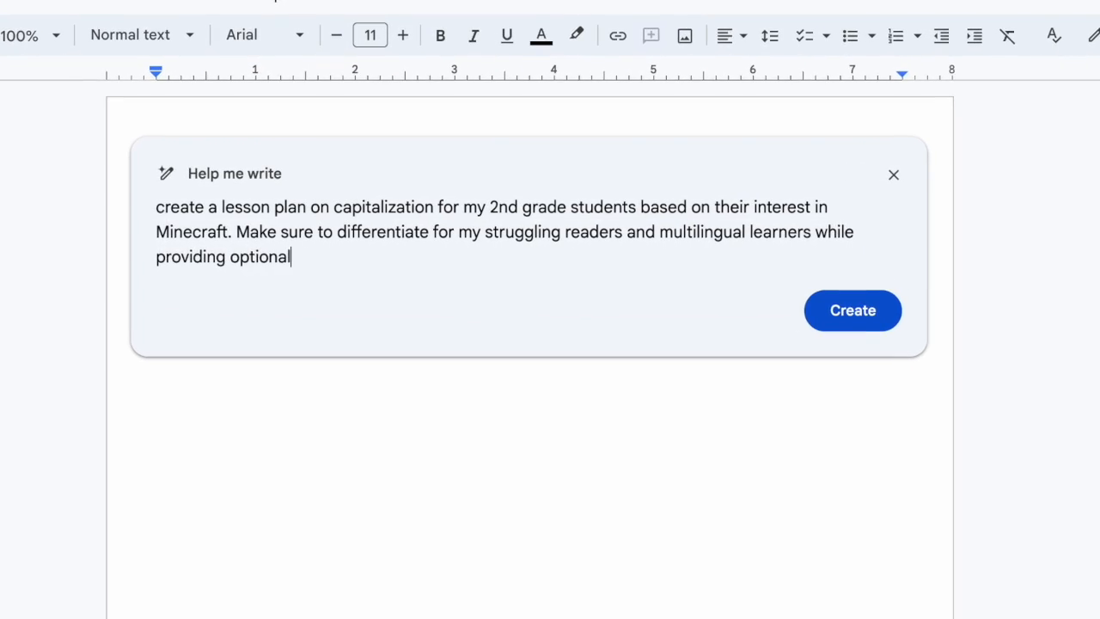
text( extensions for )
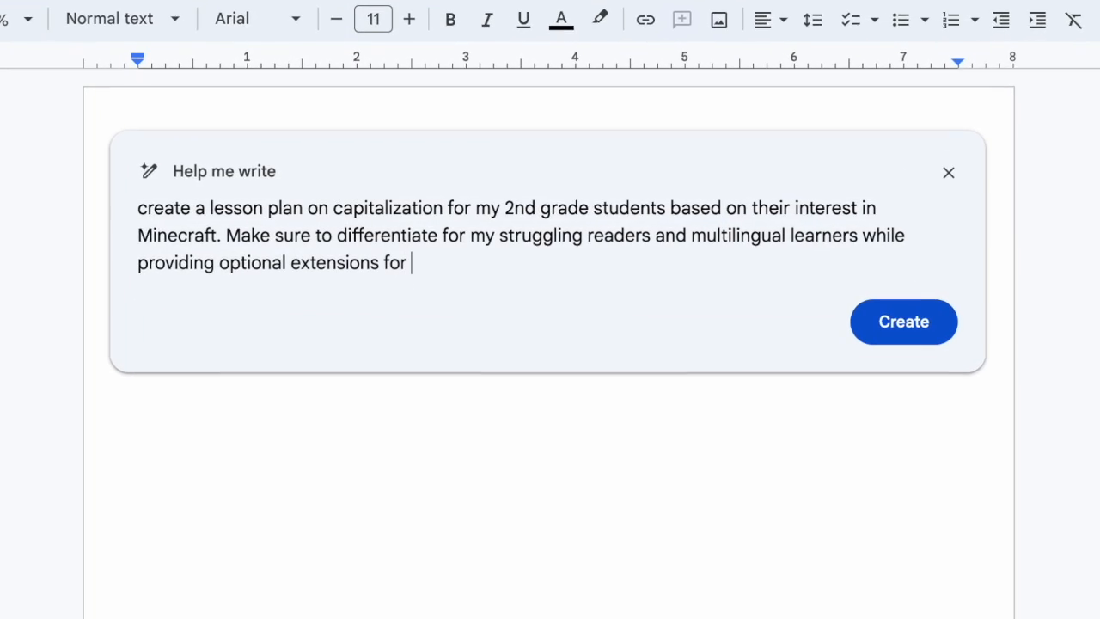
text(my mor)
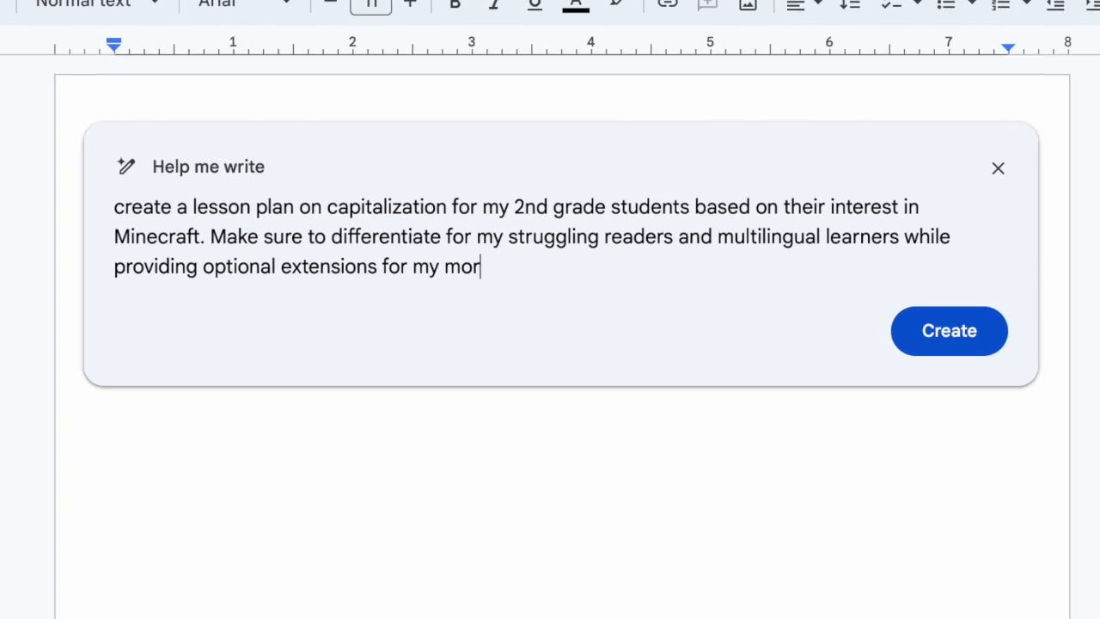
text(e advanced students)
key(Return)
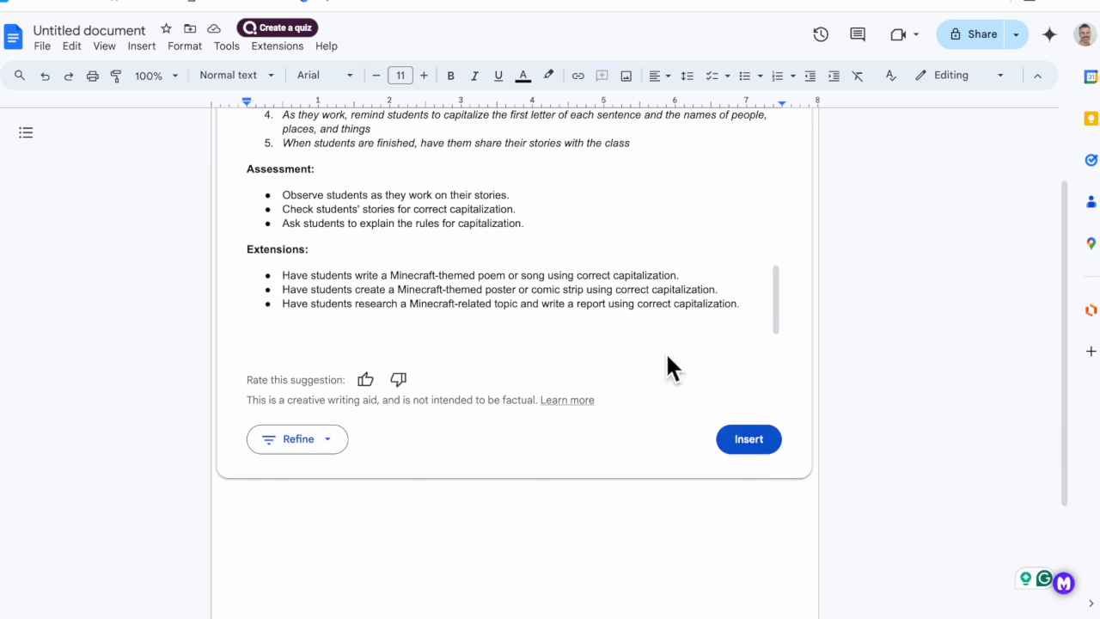
Generate a refined version of the Minecraft-themed capitalization lesson plan.
click(297, 438)
click(409, 385)
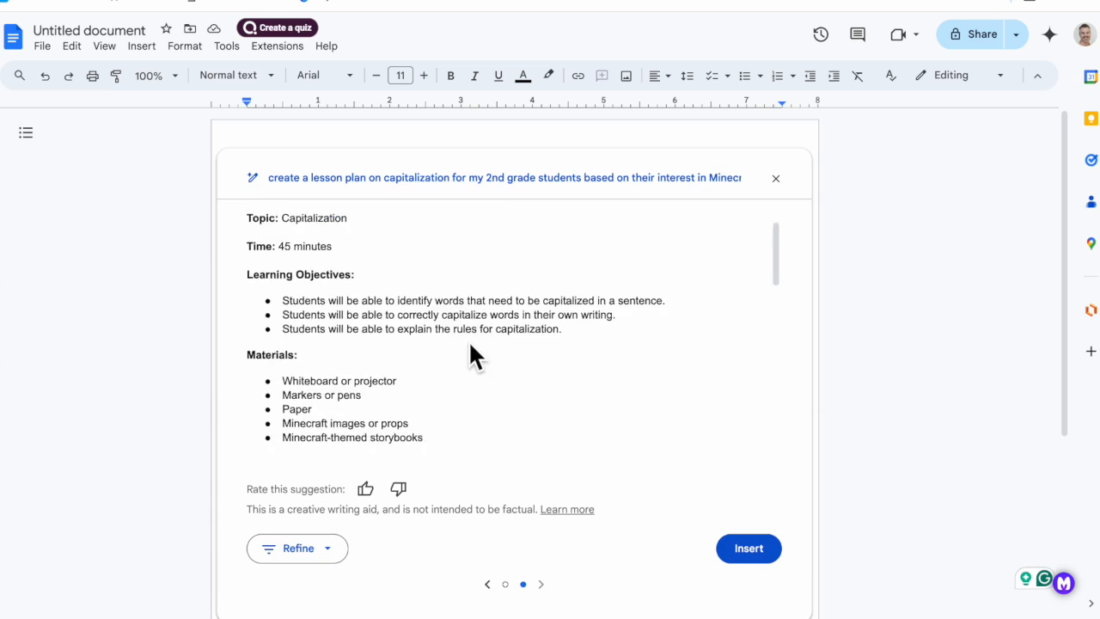
Insert the refined lesson plan and write a Help me write prompt below it for a Minecraft capitalization worksheet for at least 3 skill levels.
scroll(470, 344, down, 5)
click(749, 549)
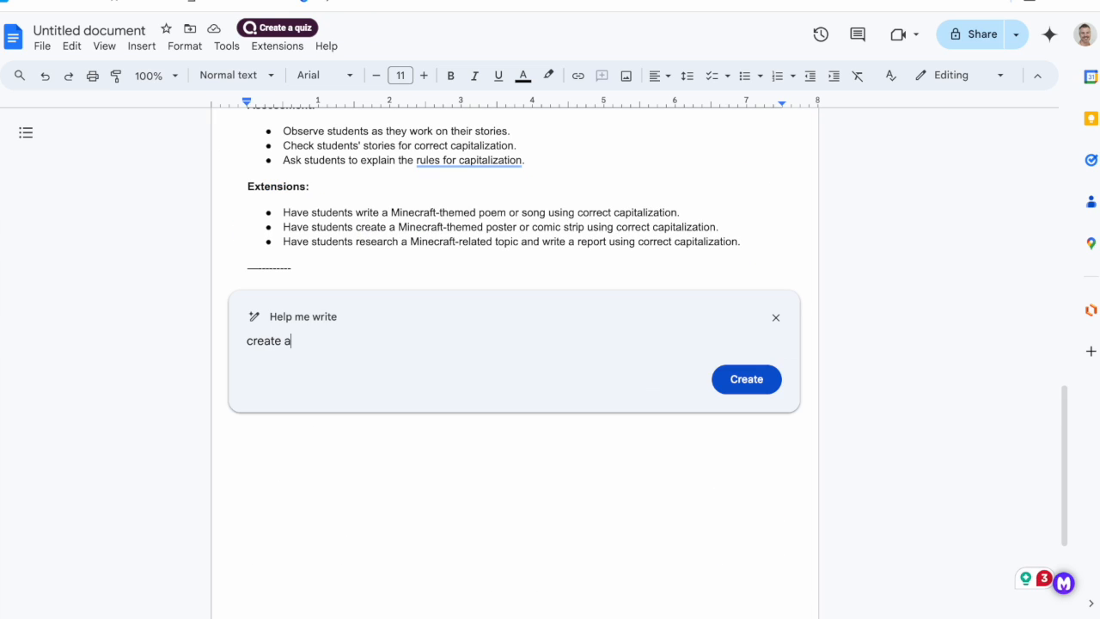
text(apitalization wor)
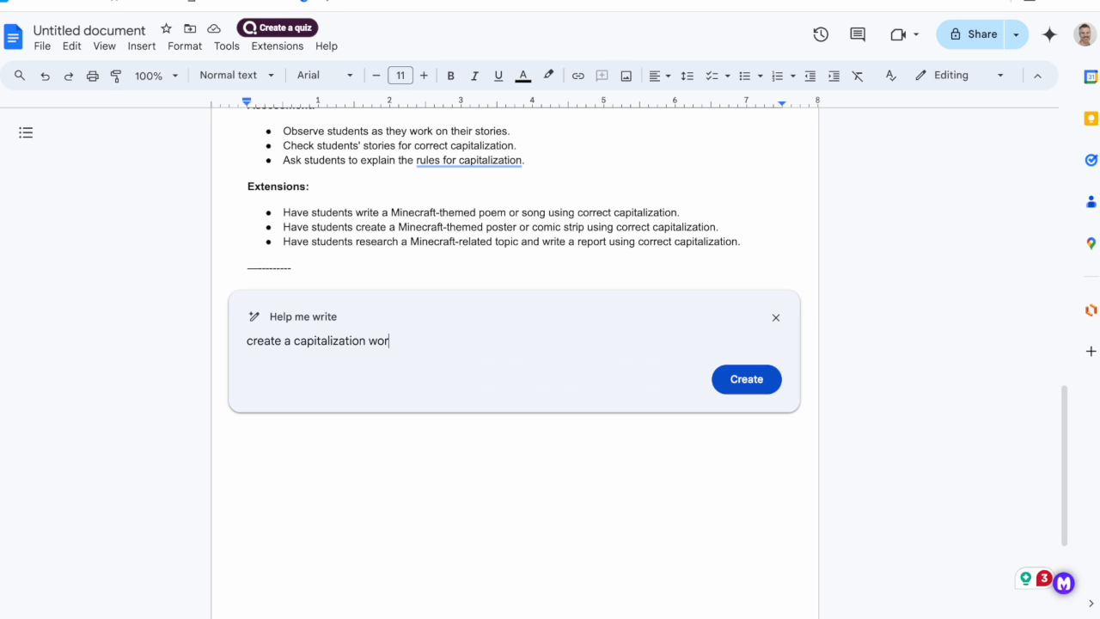
text(ksheet related to Minecraft for )
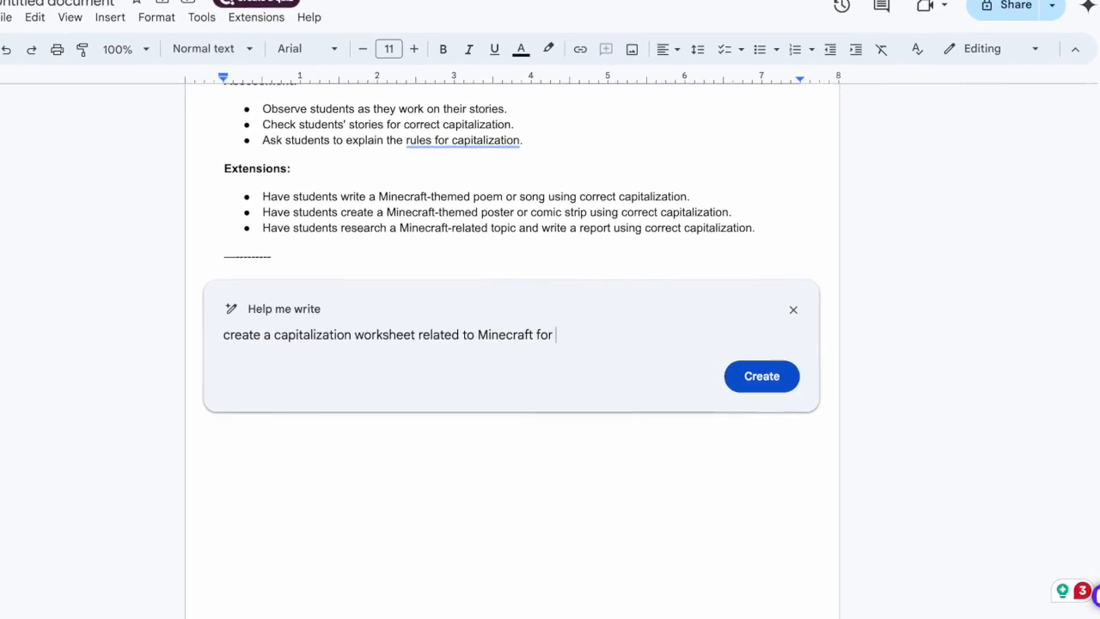
text(my student)
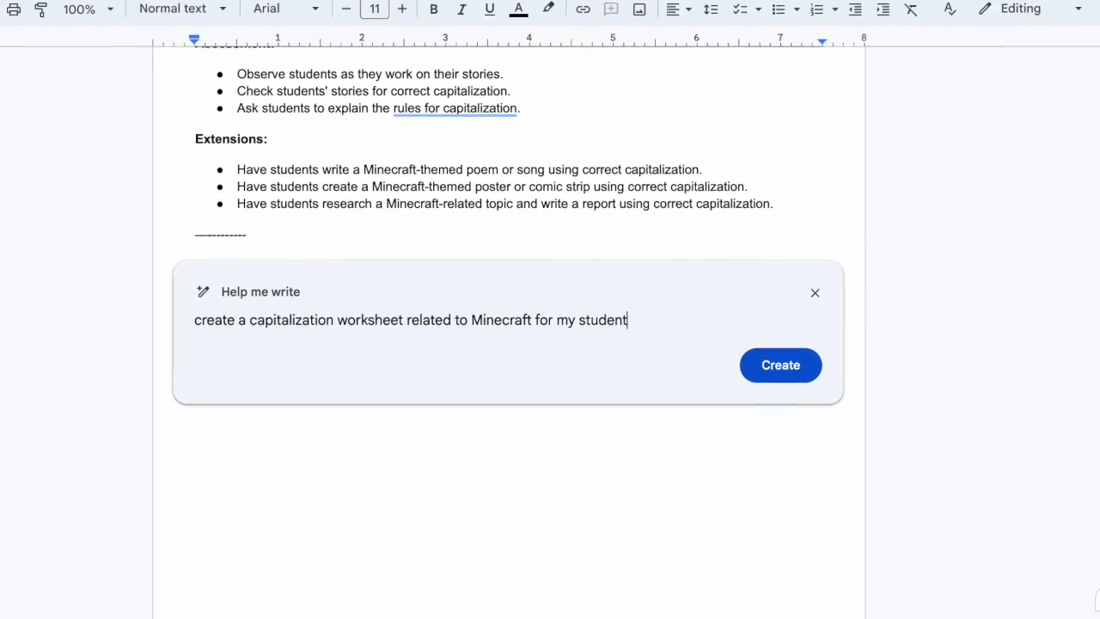
text(s for a)
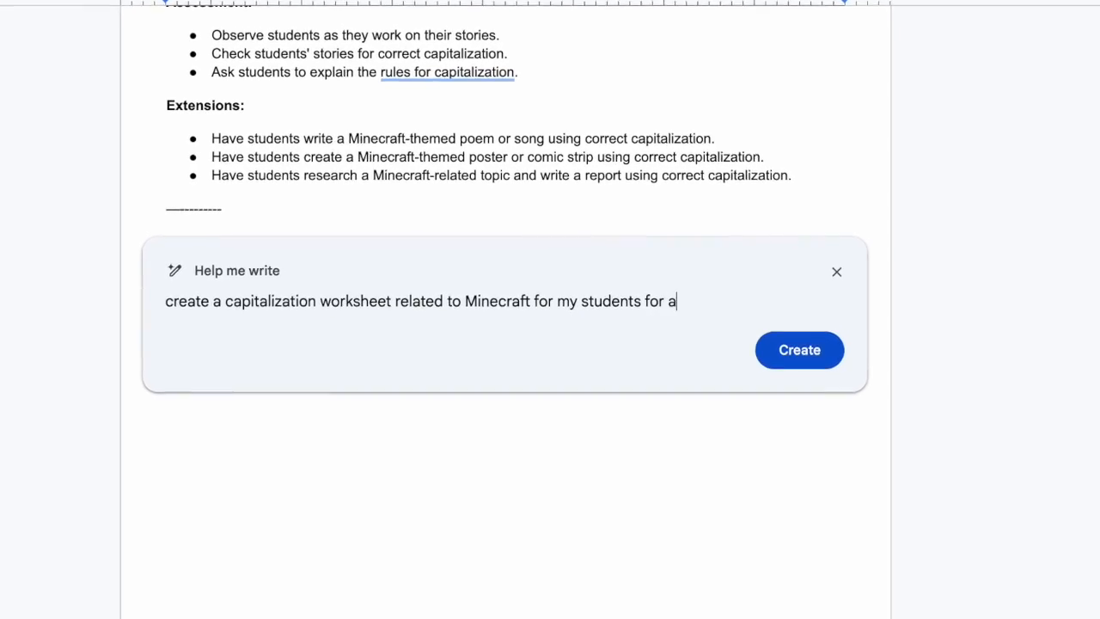
text(t least 3 different levels o)
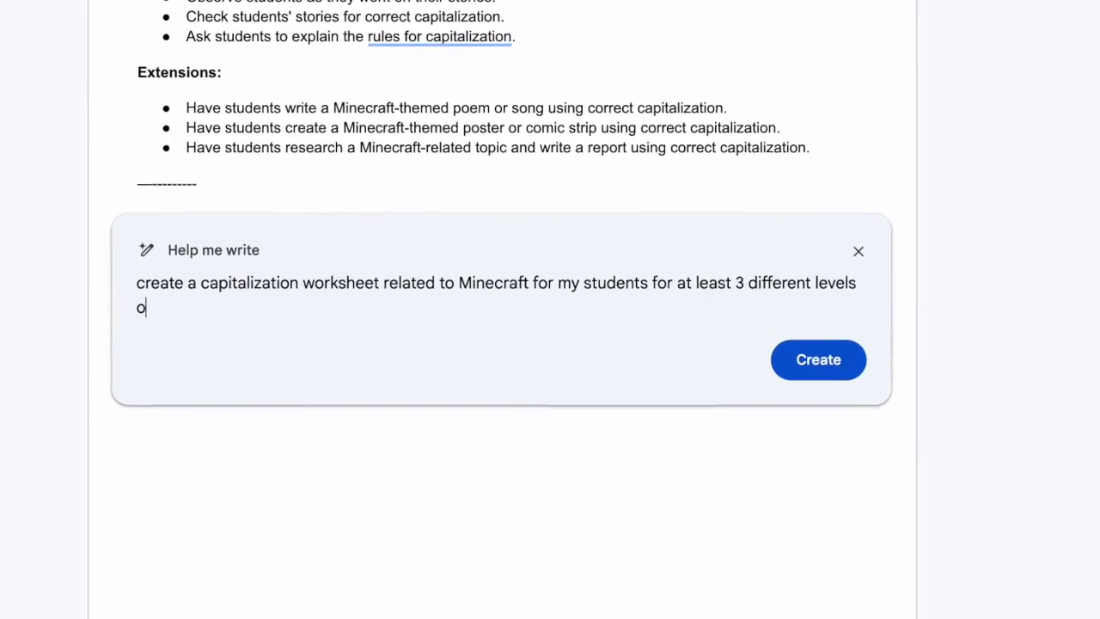
text(f skill)
Reword the prompt to ask for capitalization worksheets in the plural and generate them.
click(197, 282)
key(BackSpace)
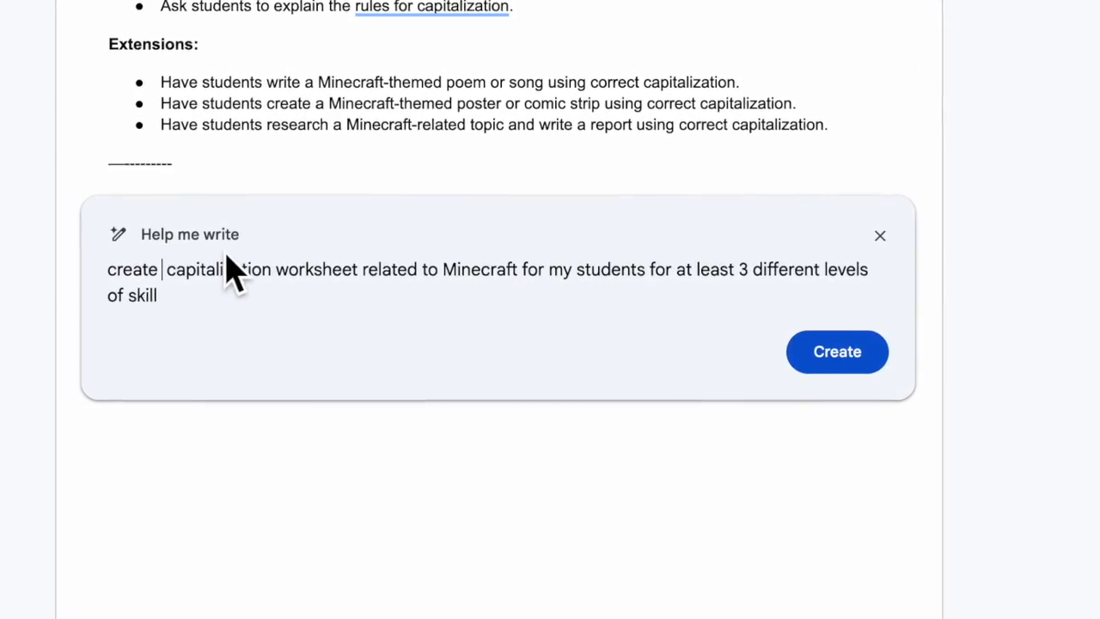
drag(108, 269, 359, 270)
click(357, 270)
text(s)
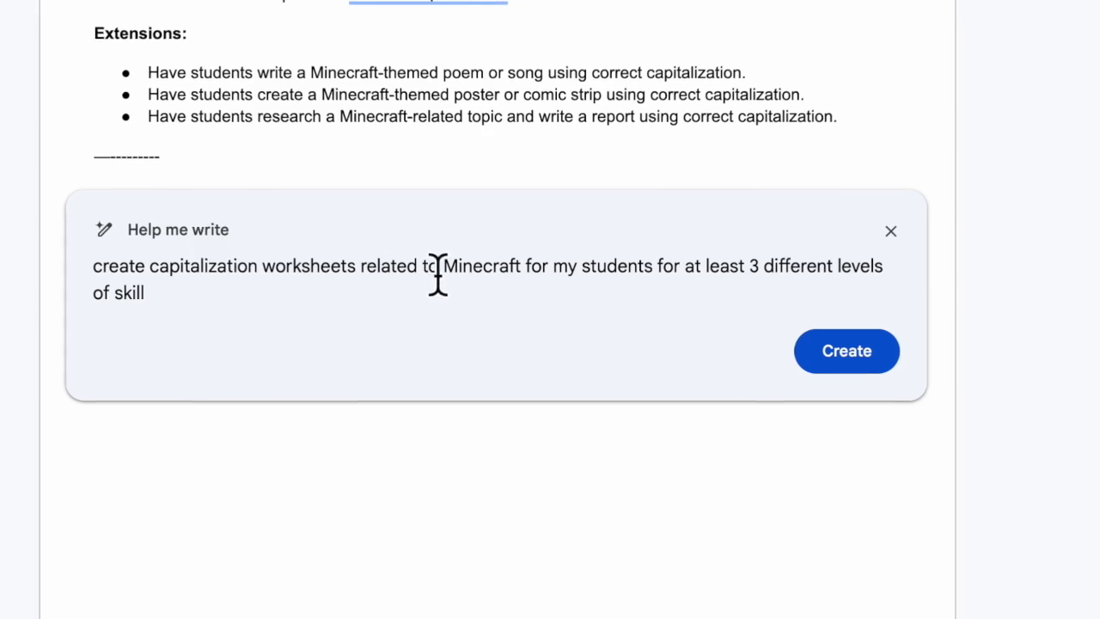
click(834, 357)
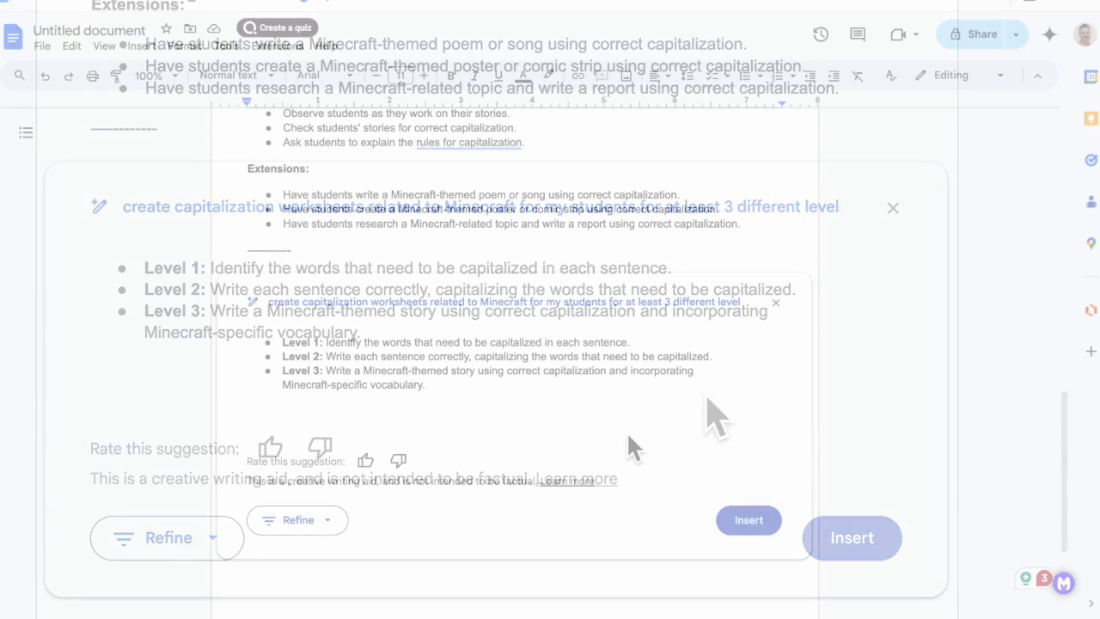
Refine the generated three-level worksheets with the Elaborate option and read through the expanded version.
click(328, 520)
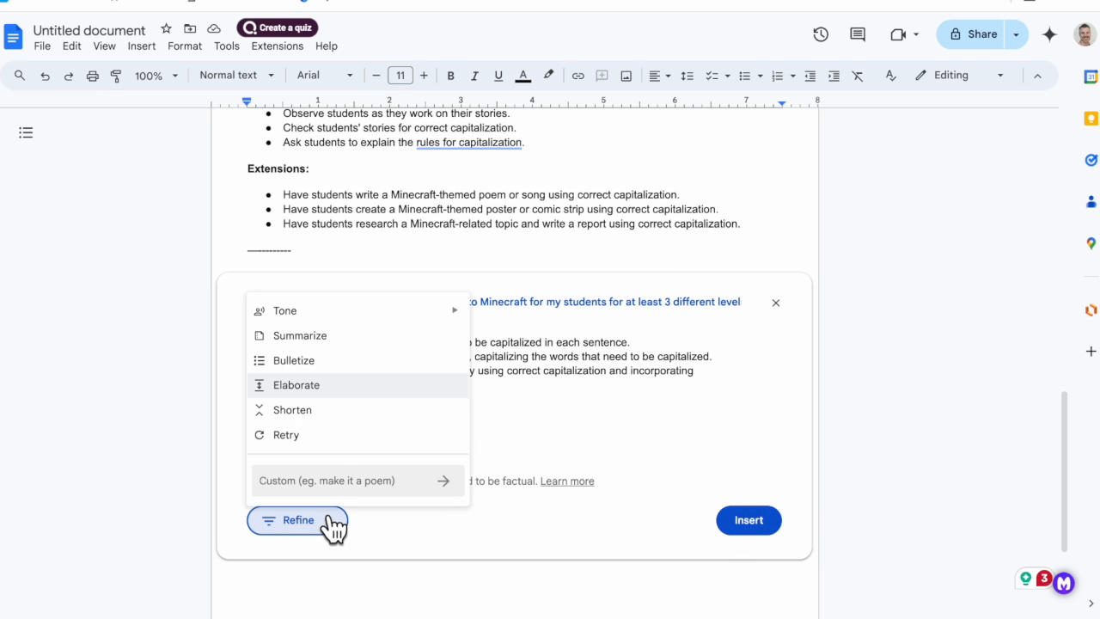
click(365, 386)
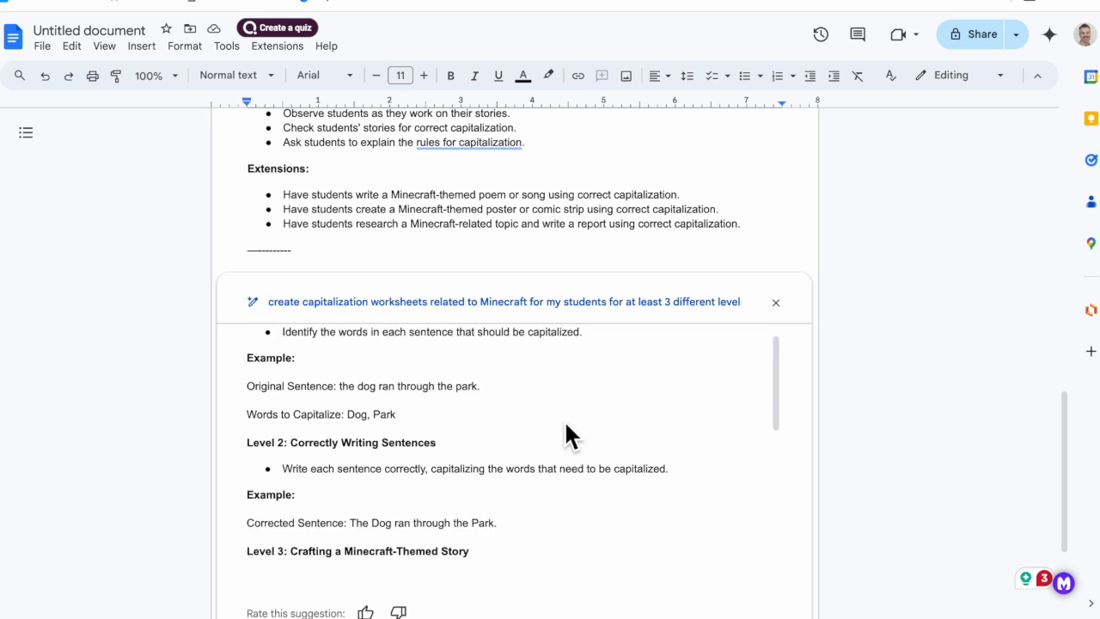
scroll(564, 419, down, 10)
scroll(589, 338, up, 10)
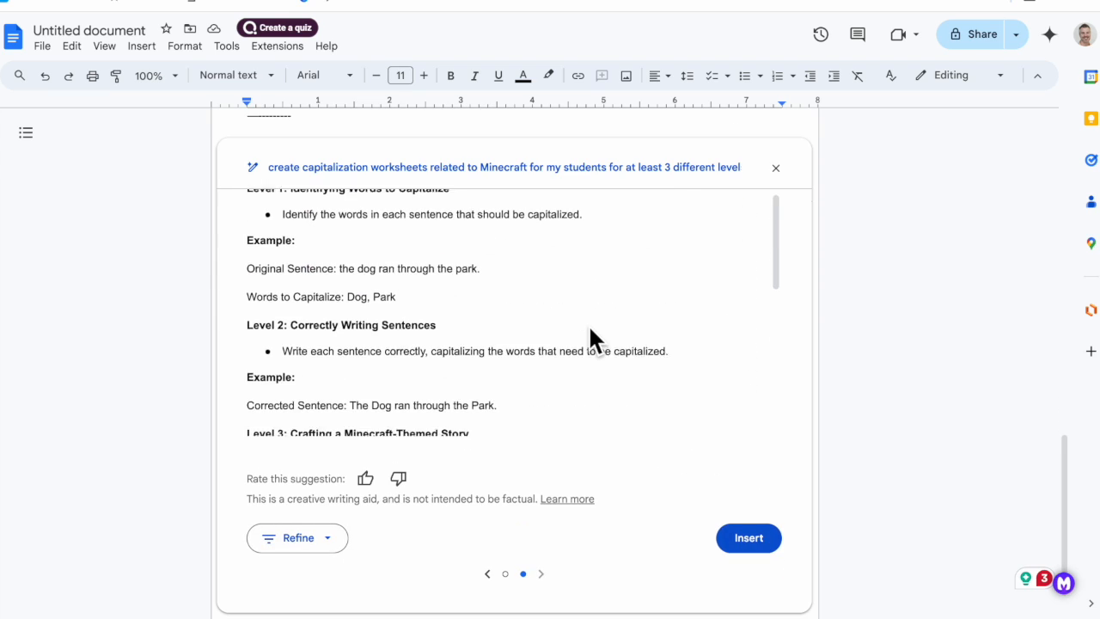
scroll(565, 324, down, 3)
Refine the worksheets with the custom instruction "give more examples for level 1 and level 2".
click(332, 548)
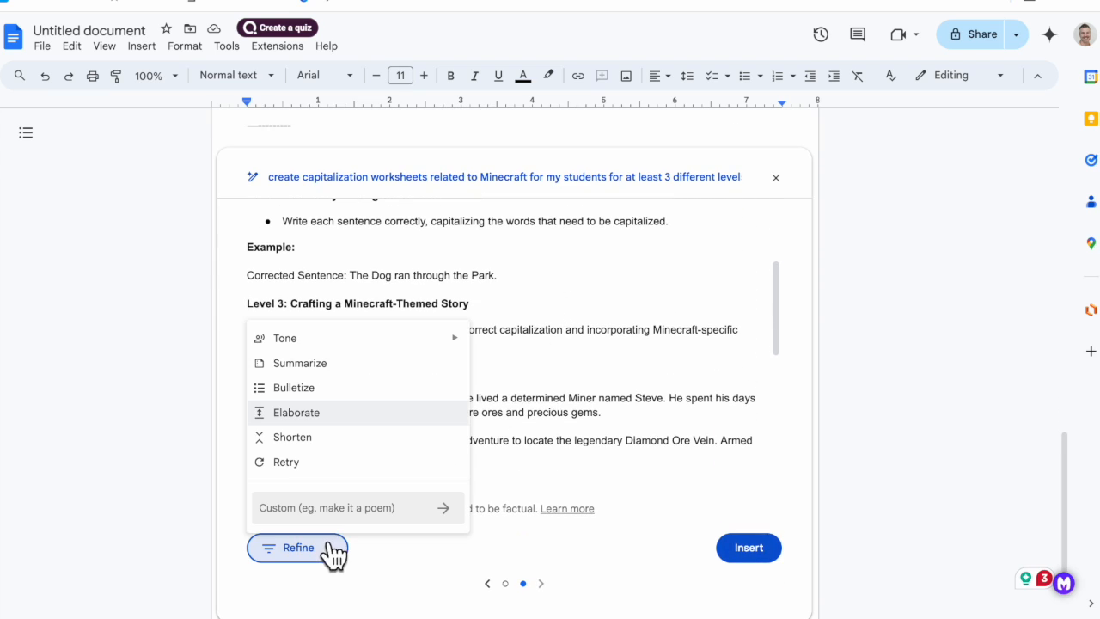
scroll(521, 278, up, 1)
scroll(517, 262, down, 1)
click(380, 516)
text(give more examples)
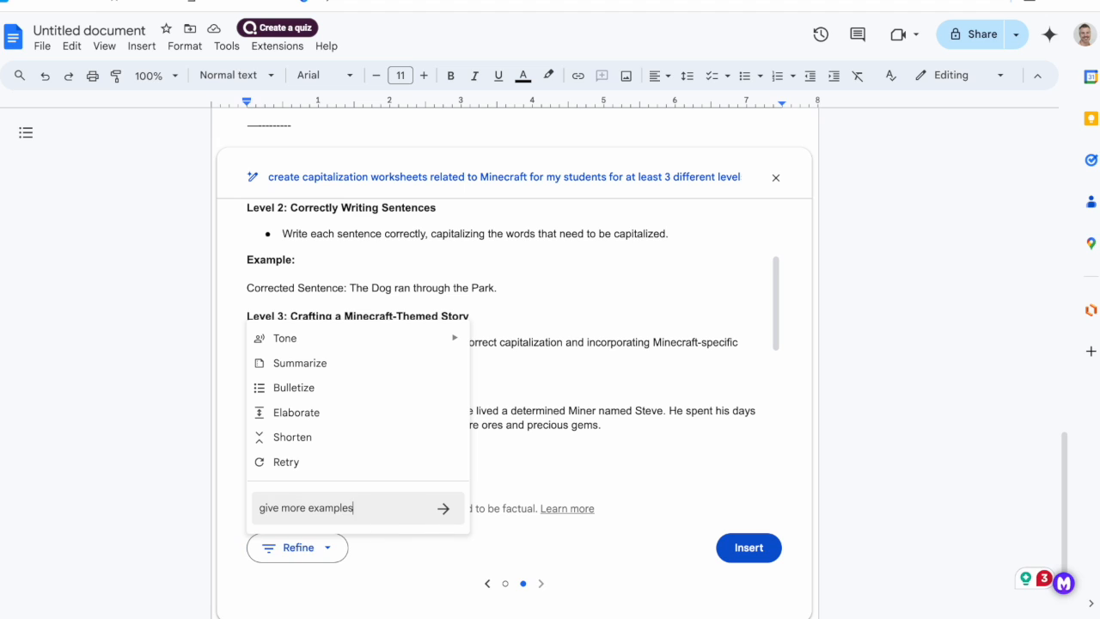
text( for level 1 and level 2)
key(Return)
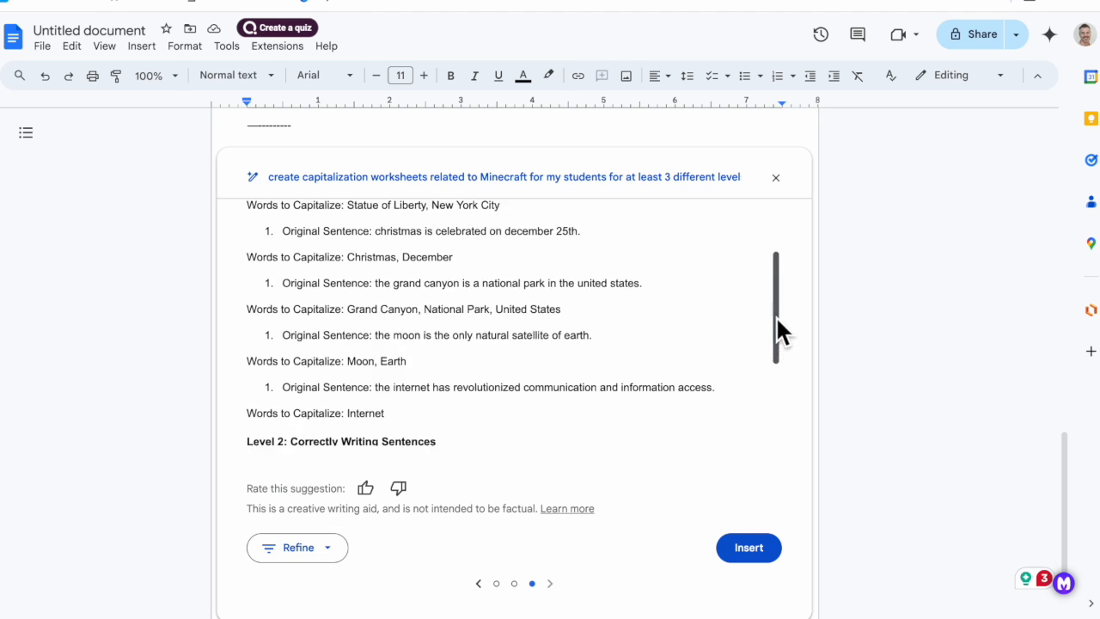
Review the Level 1 and Level 2 examples in the newest version and compare them with the previous version.
drag(776, 318, 776, 397)
scroll(563, 403, up, 3)
scroll(567, 408, down, 3)
click(478, 584)
scroll(516, 412, up, 3)
click(549, 584)
scroll(455, 439, down, 3)
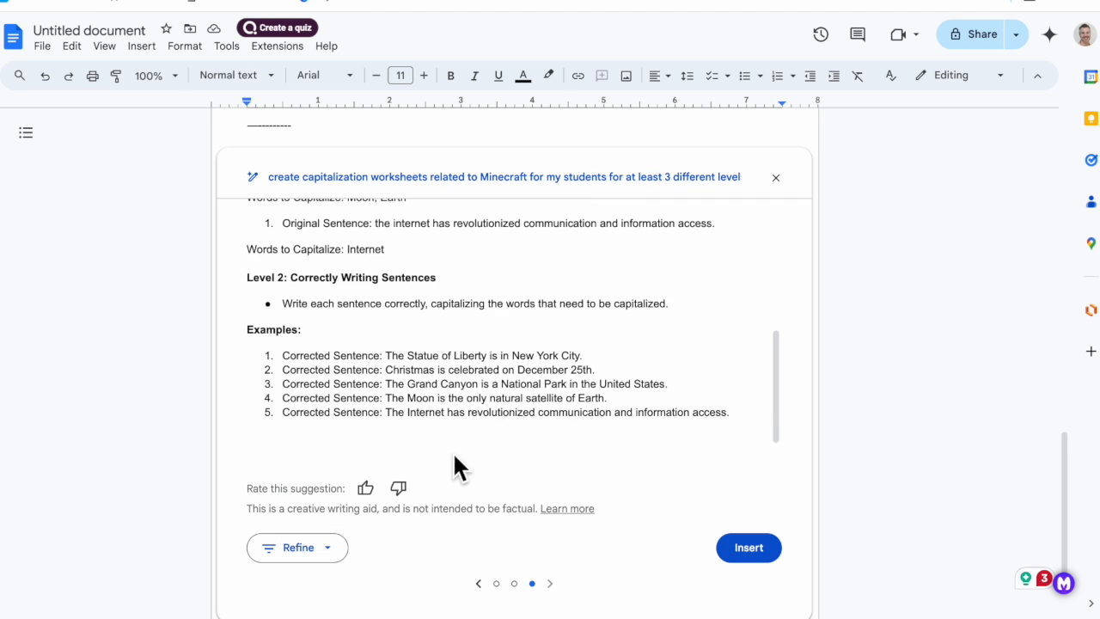
Refine the worksheets with the custom instruction "keep those examples but put back in level 3 and the story connected to it".
click(297, 548)
text(keep those examples bu)
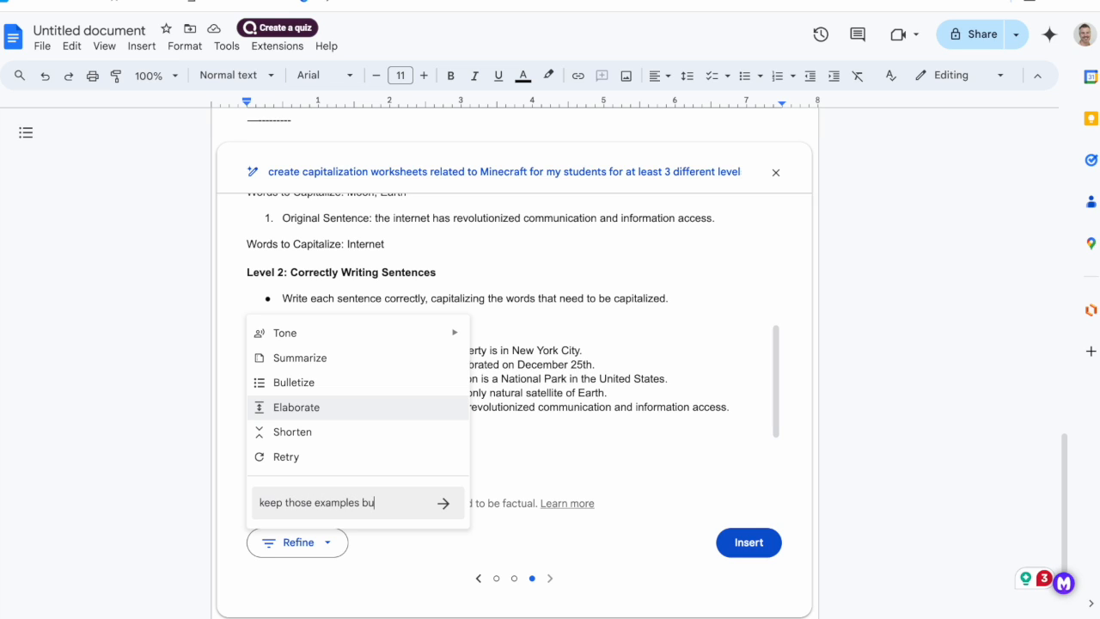
text(t put back in level 3 and th)
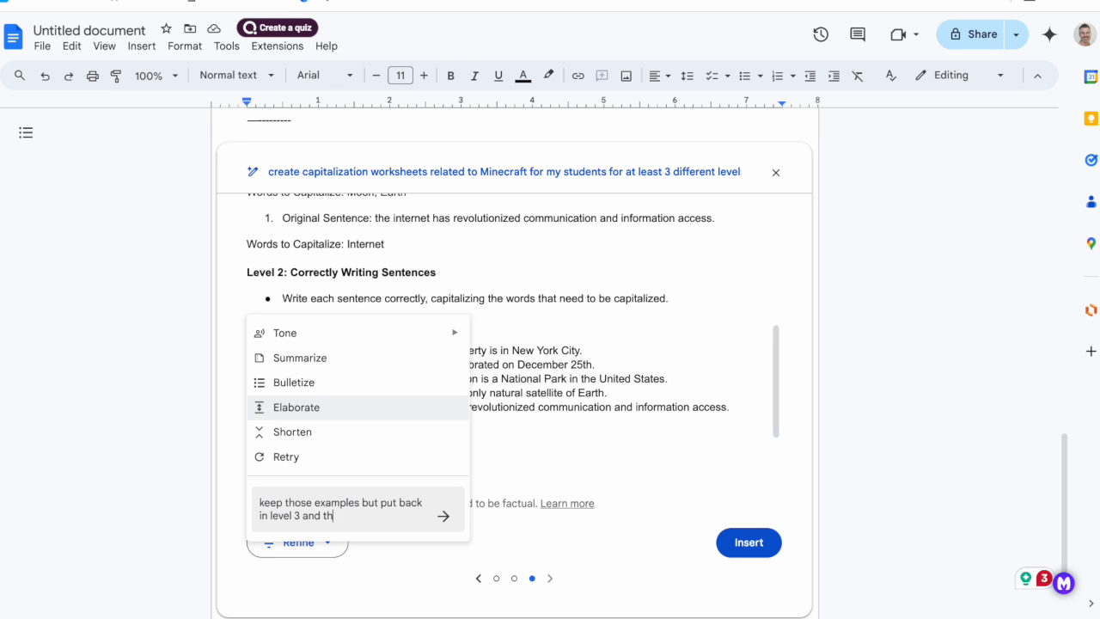
text(e story connected to it)
key(Return)
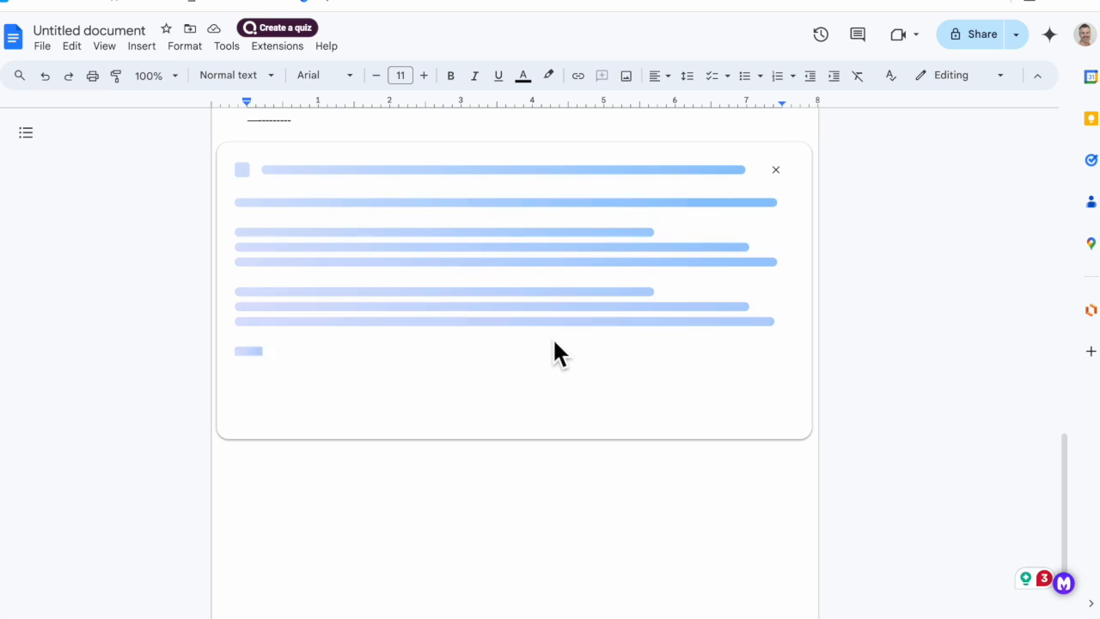
Go back to the elaborated worksheet version containing the Level 3 Minecraft story and insert it below the lesson plan.
click(501, 347)
click(469, 578)
scroll(454, 380, down, 4)
click(470, 592)
click(749, 556)
scroll(663, 495, up, 5)
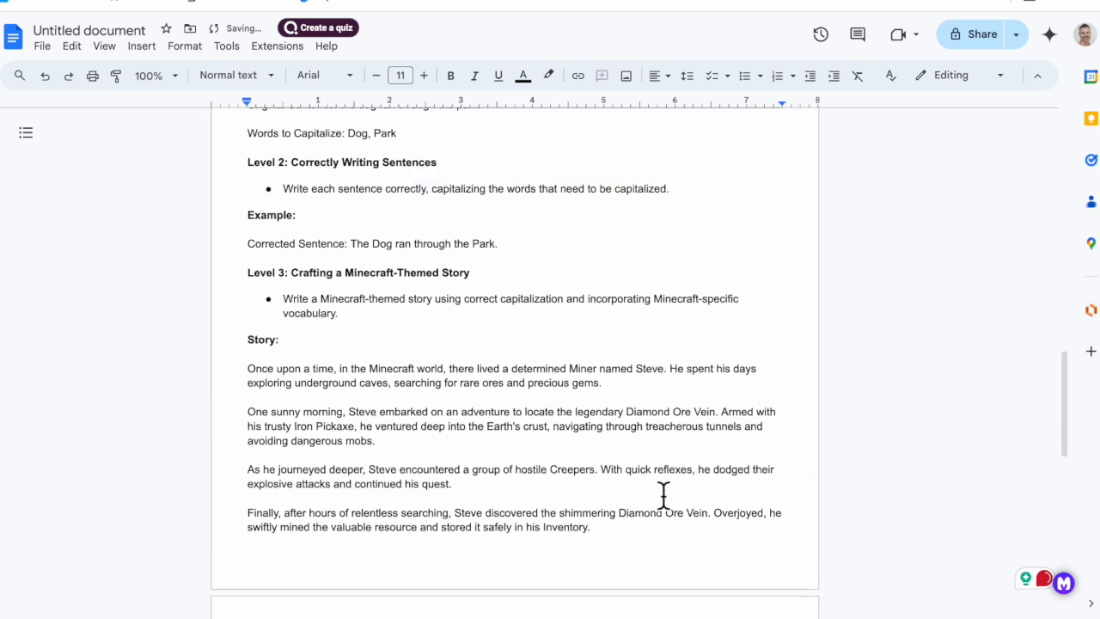
Generate "create more examples for level 1" with Help me write, insert the sentences after the Level 1 original sentence, and delete an extra blank line.
scroll(663, 495, up, 3)
drag(424, 410, 265, 411)
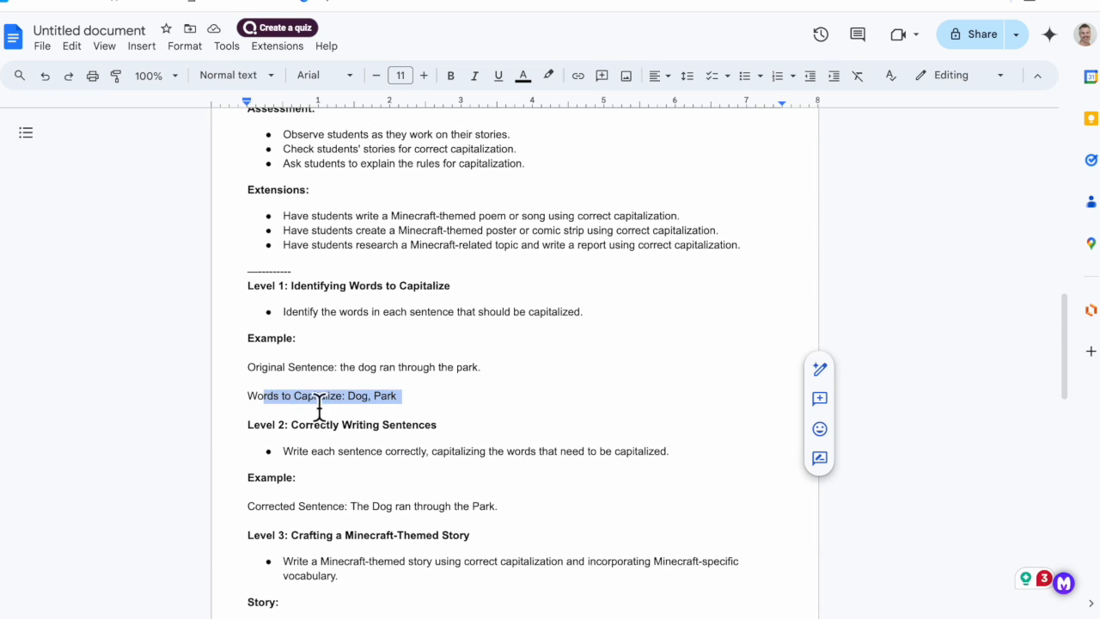
click(486, 378)
click(820, 272)
text(create more examples for level 1)
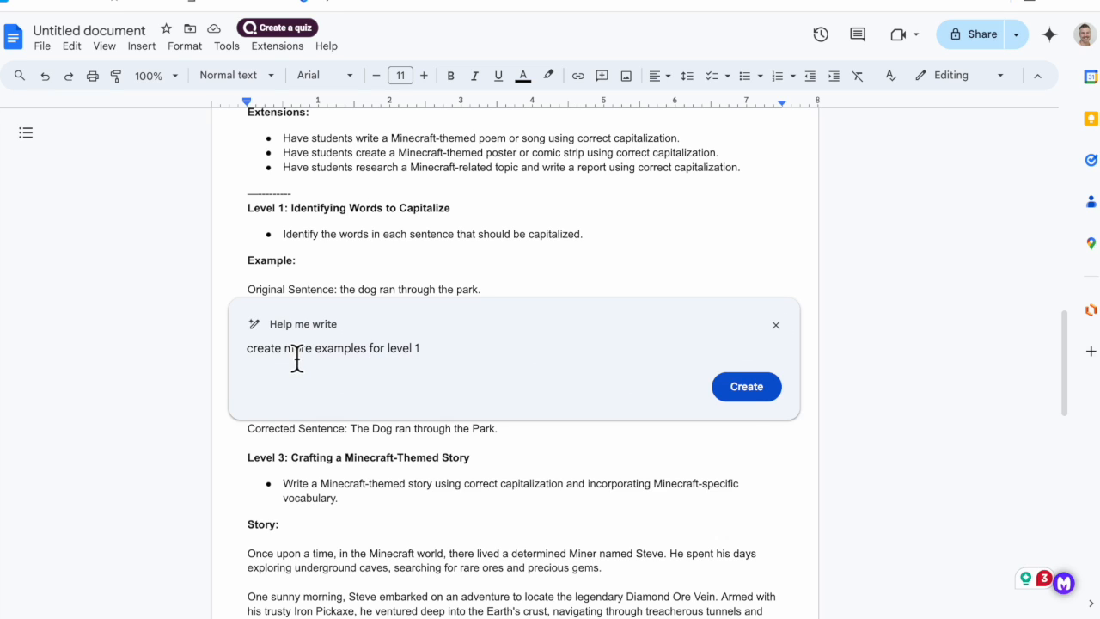
click(726, 388)
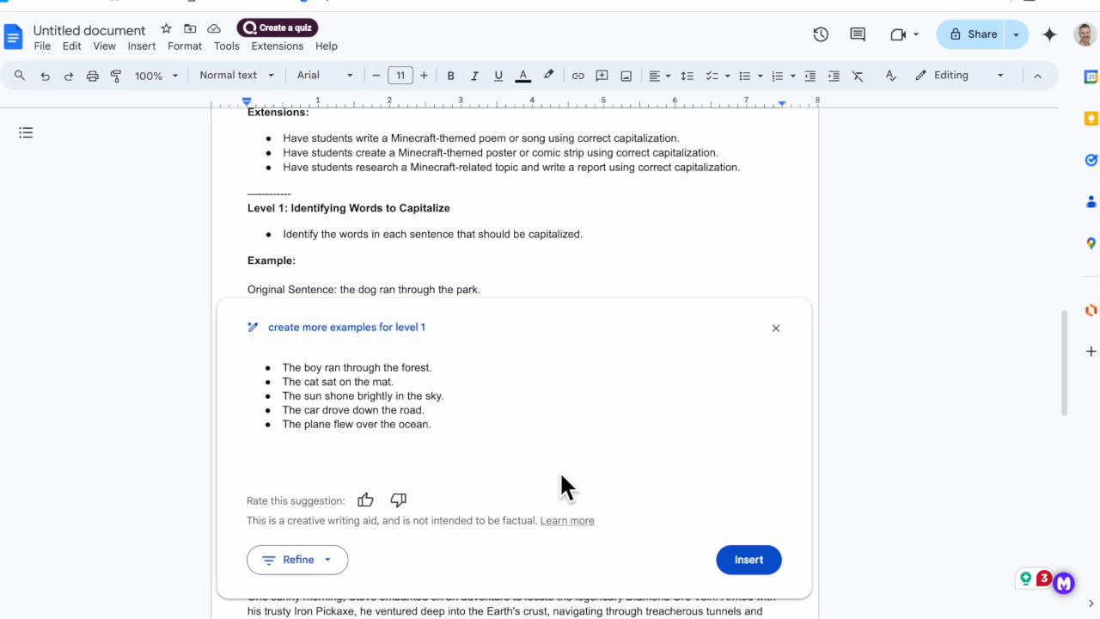
click(740, 564)
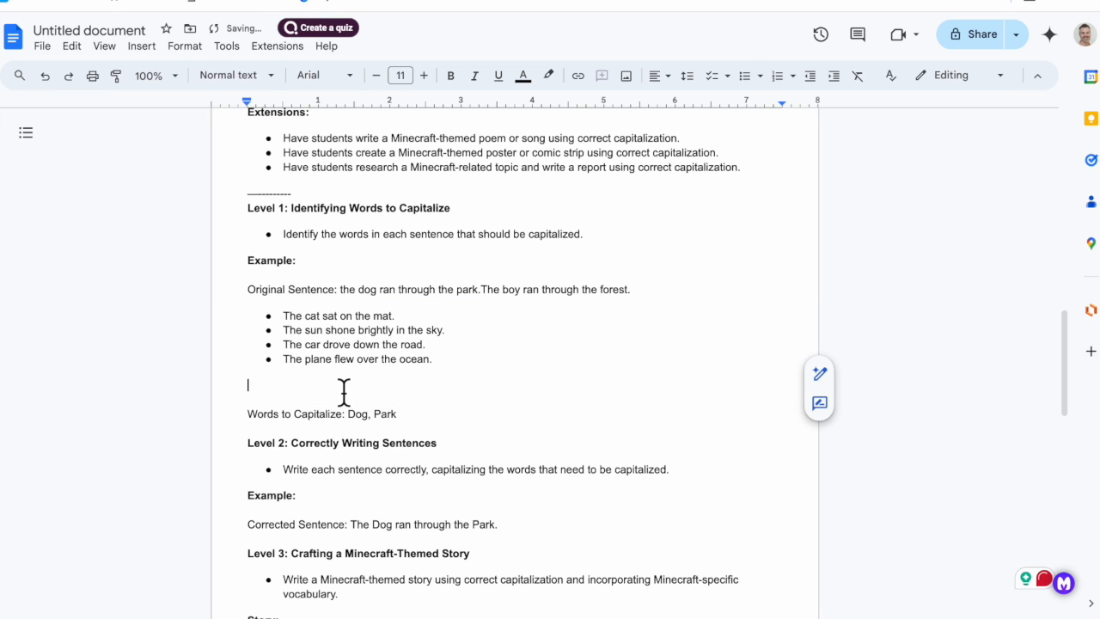
key(BackSpace)
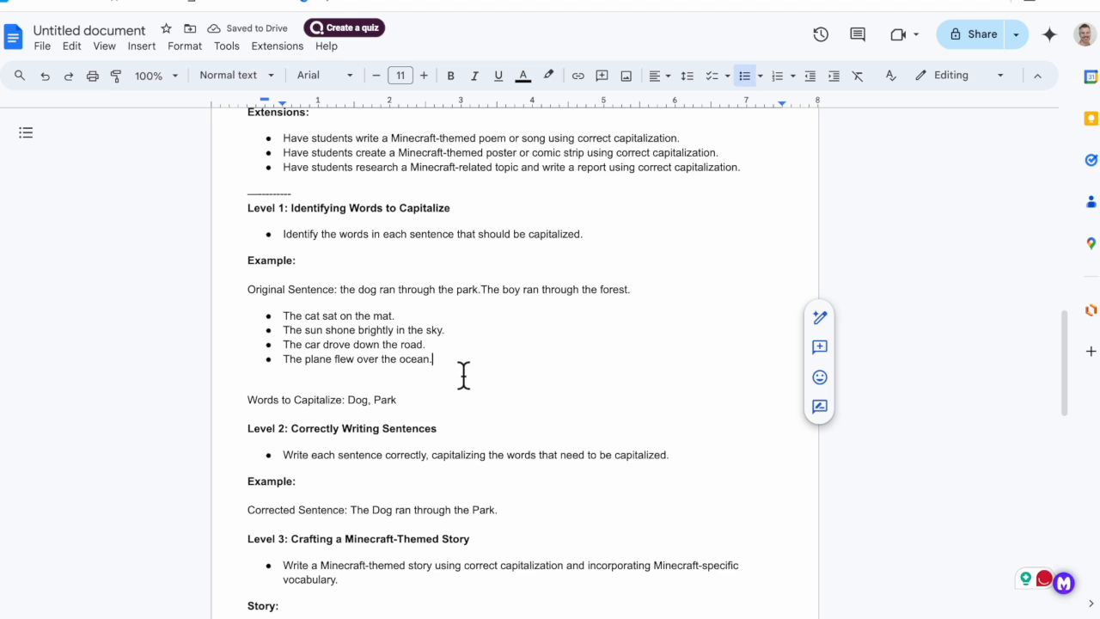
drag(464, 376, 285, 317)
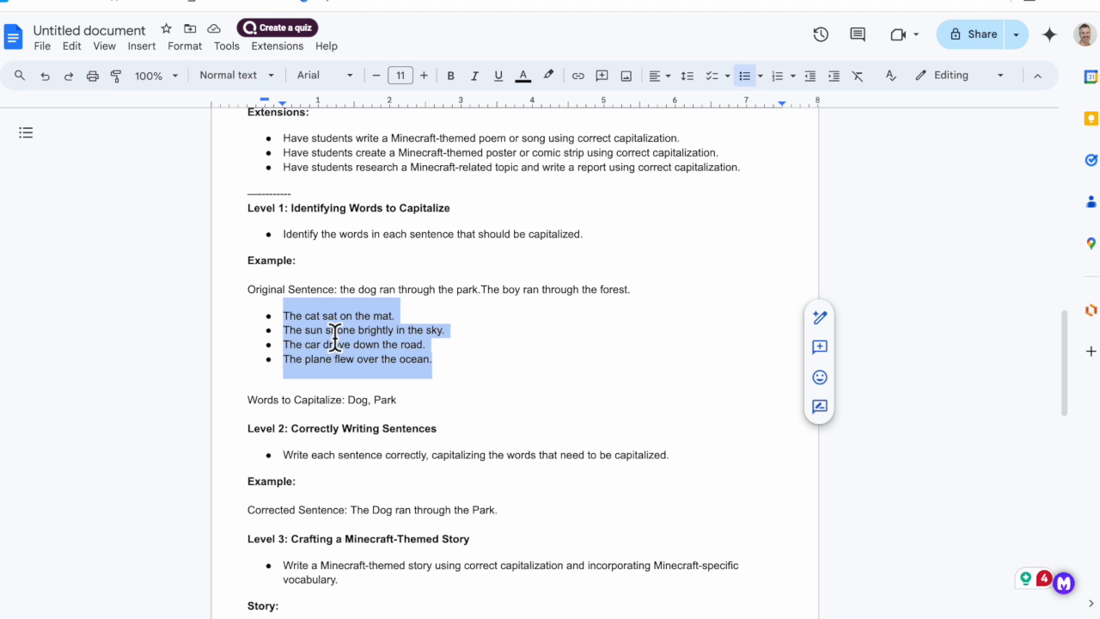
click(533, 331)
scroll(473, 386, up, 1)
scroll(469, 404, down, 3)
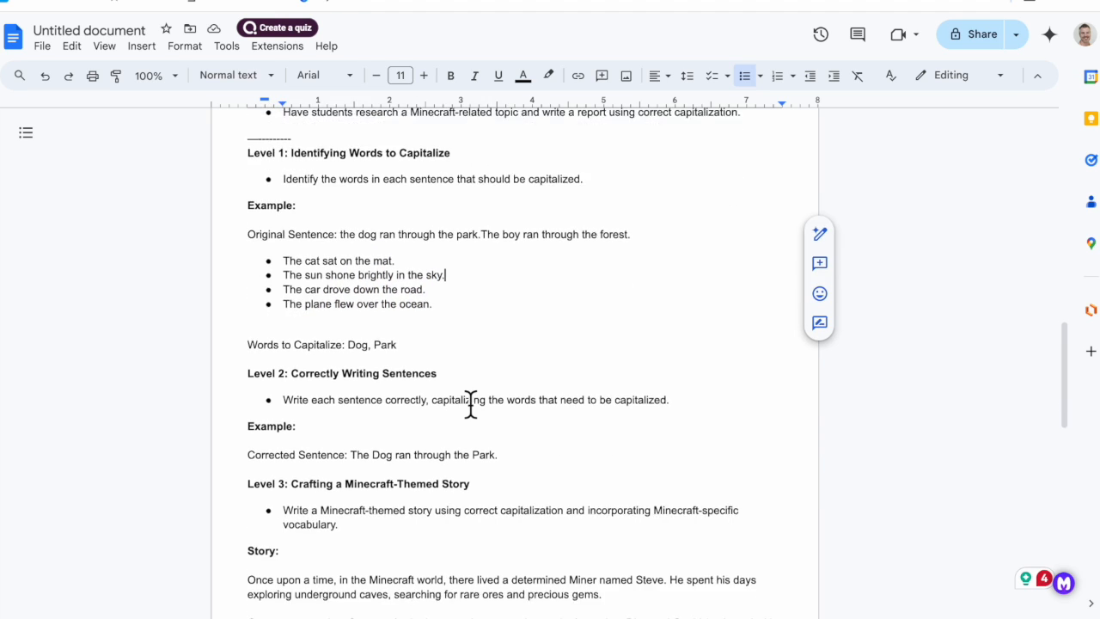
Add a blank line after the Level 2 corrected sentence and change "Dog" to lowercase "dog" in it.
key(Return)
scroll(539, 401, down, 1)
click(379, 338)
key(BackSpace)
text(d)
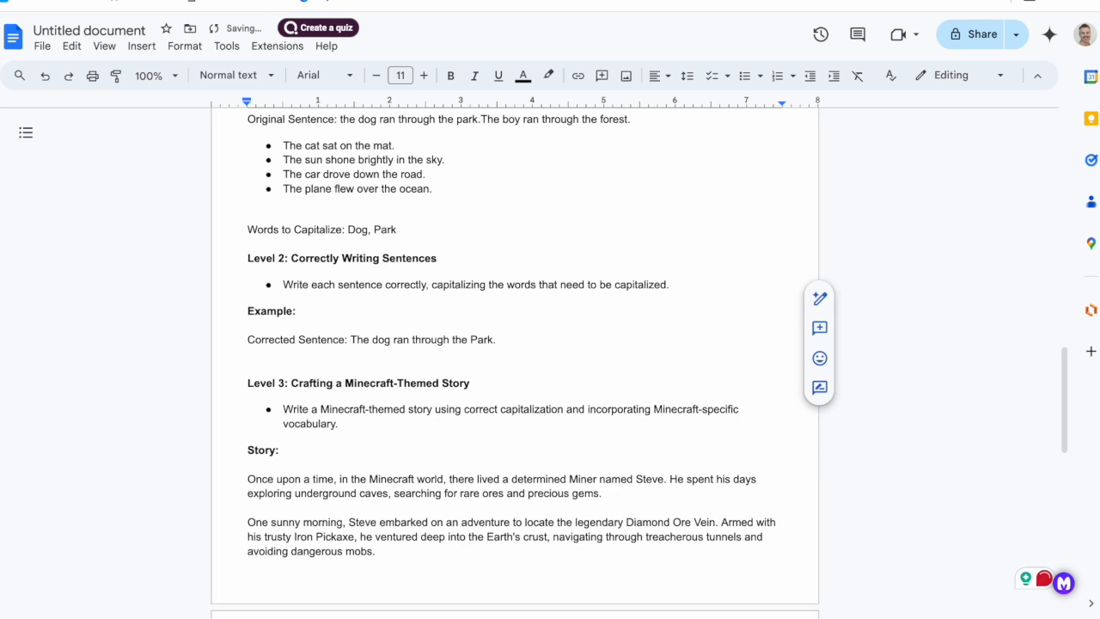
Submit the Help me write prompt "give more examples for level 2 that include proper nouns" below the Level 2 corrected sentence.
click(819, 298)
text(give more e)
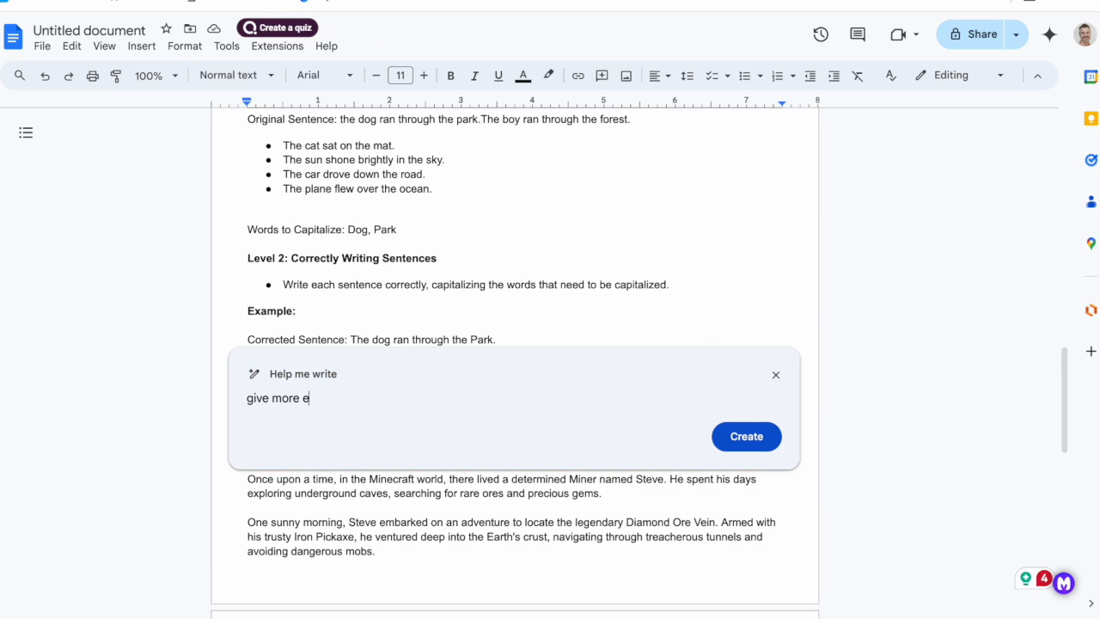
text(xamples for level 2 that include proper nouns)
key(Return)
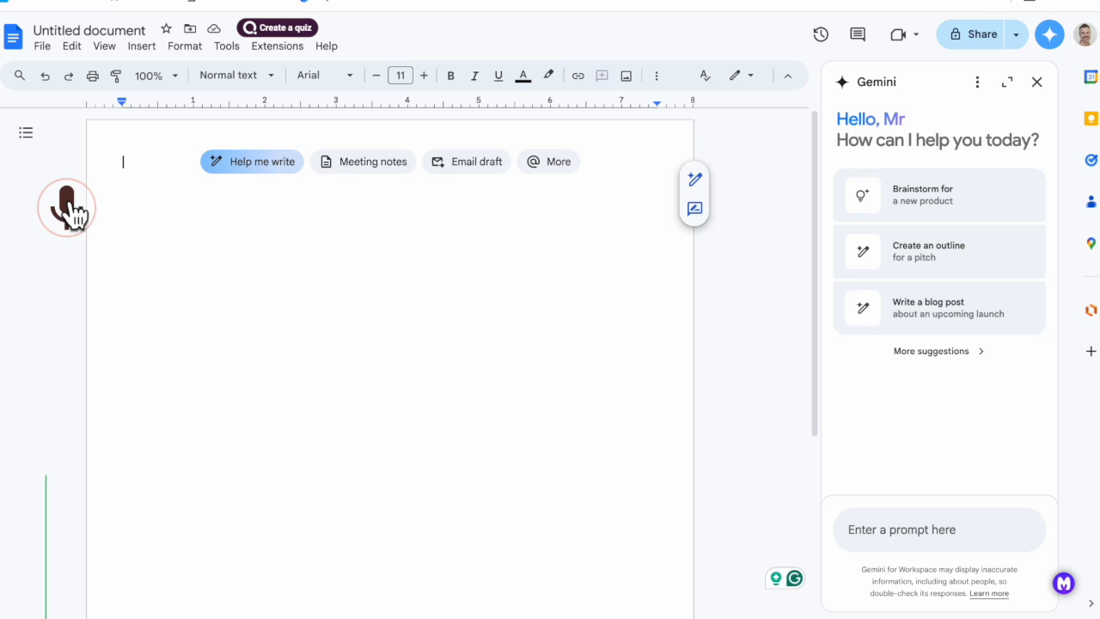
Dictate "I hate wet and rainy days" into the blank document with voice typing and start a new line.
click(76, 215)
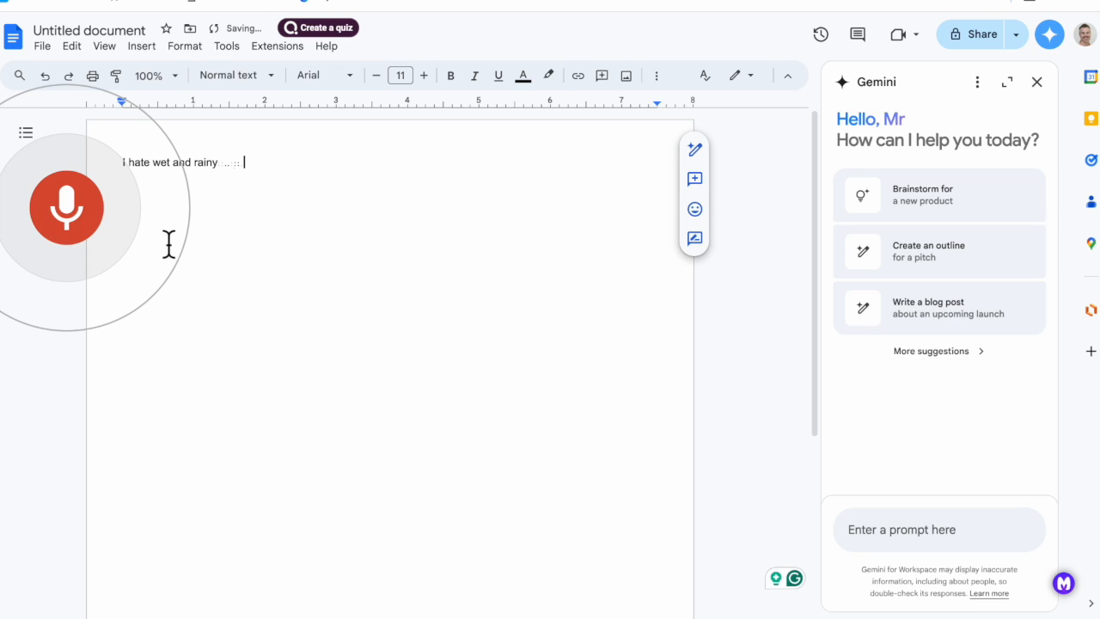
click(76, 214)
key(Return)
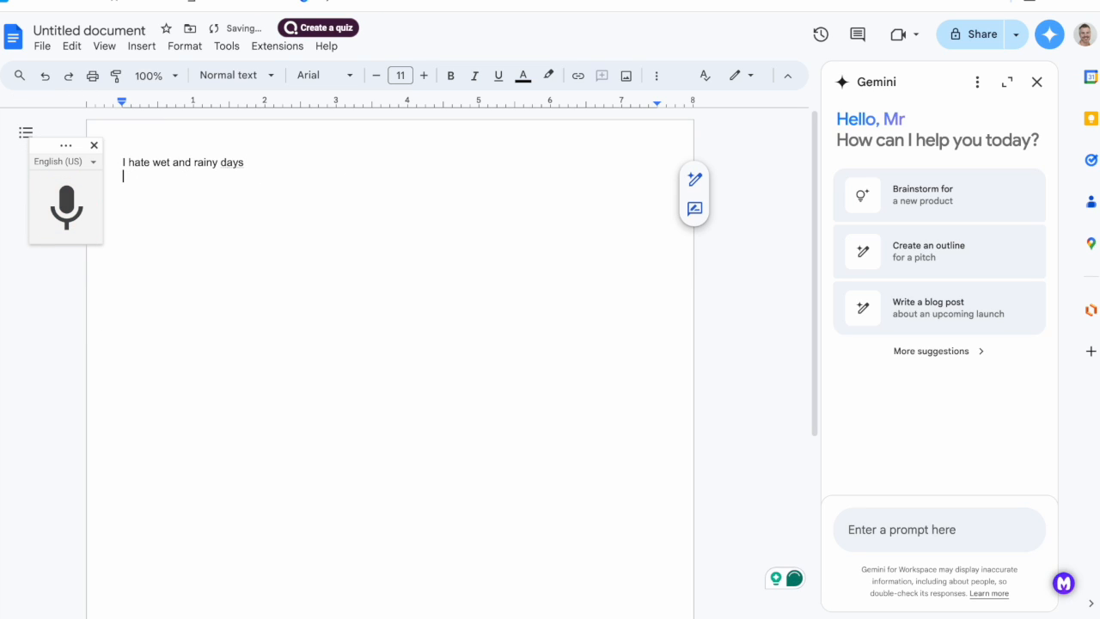
Paste the student paragraph about Mary Shelley and the rainy weather of 1816 below the dictated sentence and clean up the text above it.
key(ctrl+v)
drag(275, 179, 153, 184)
key(ctrl+z)
text(I hate wet and reiny days.  it rained a lot in 1816.... a lot - like everyday; the weather in Europe was abnormally wet because it rained in Switzerland on 130 out of the 183 days from April to September. If I was Mary Shelley I might decide to write a book too, or at least some social media posts. Afterall, it was the onnly thing you could do without cellphones or TV or anything. Sounds sooooo boring! She said that she "passed the summer of 1816 in the environs of Geneva...we occasionally amused ourselves with some German stories of ghosts... These tales excited in us a playful desire of imitation"  So, people were stuck inside and bored. Mary Shelley decided to write a book becuase it was so awful outside. I can totally see her point, you know? I guess I would go crazy if there was nothing else to do besides look out at the rain n read.)
drag(255, 177, 129, 183)
key(BackSpace)
key(BackSpace)
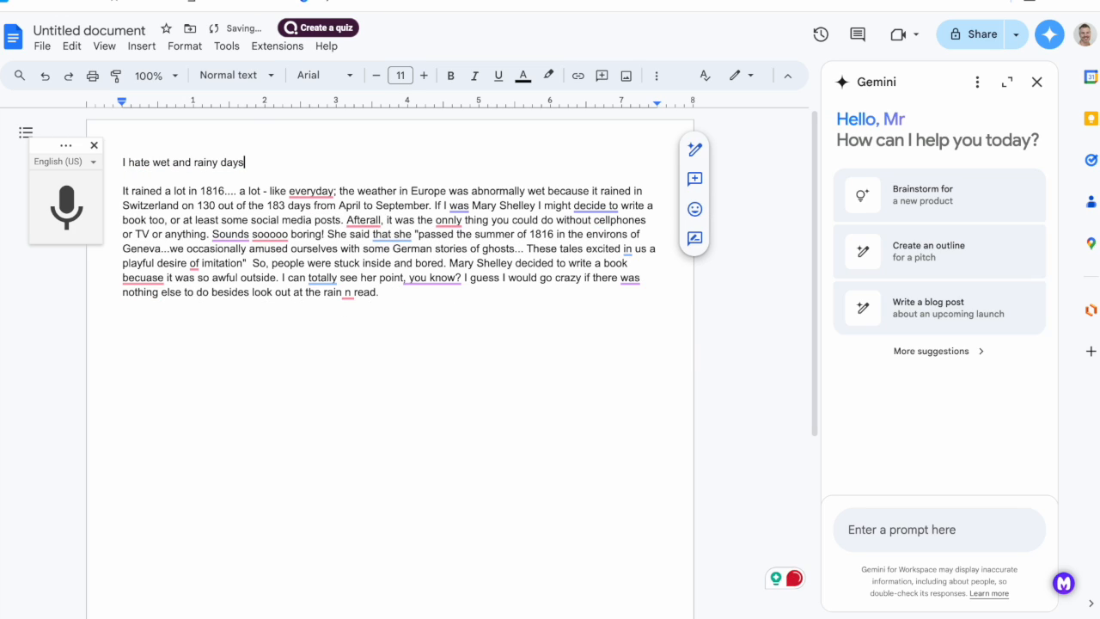
Prompt Gemini with "help me rewrite my story adding more detail and correcting any grammatical and spelling errors" and insert its rewrite into the document.
click(318, 193)
click(238, 267)
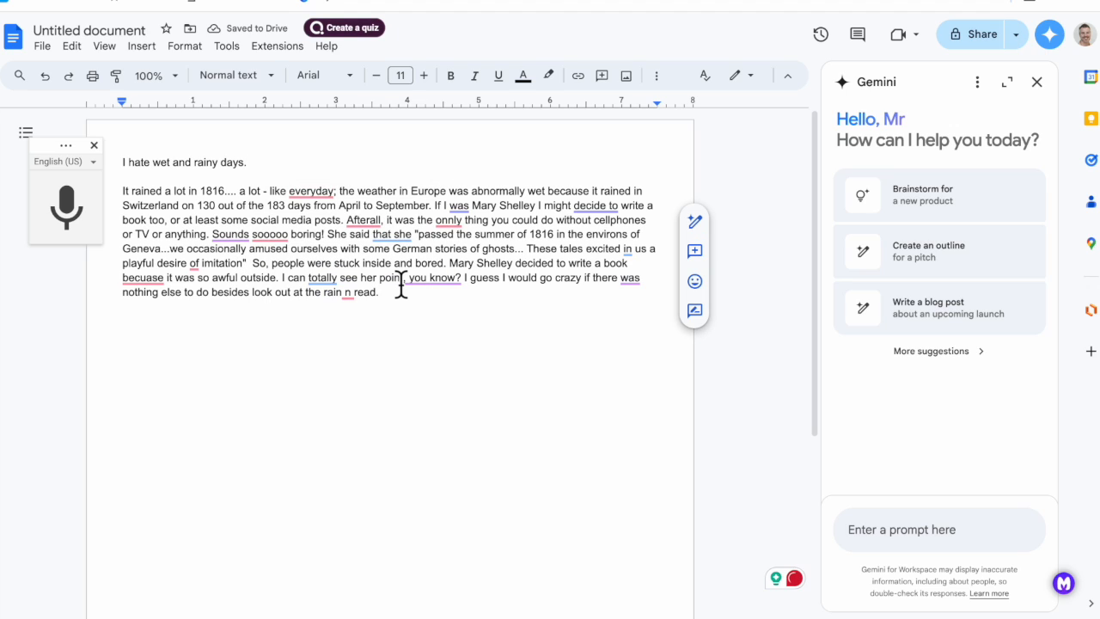
click(909, 540)
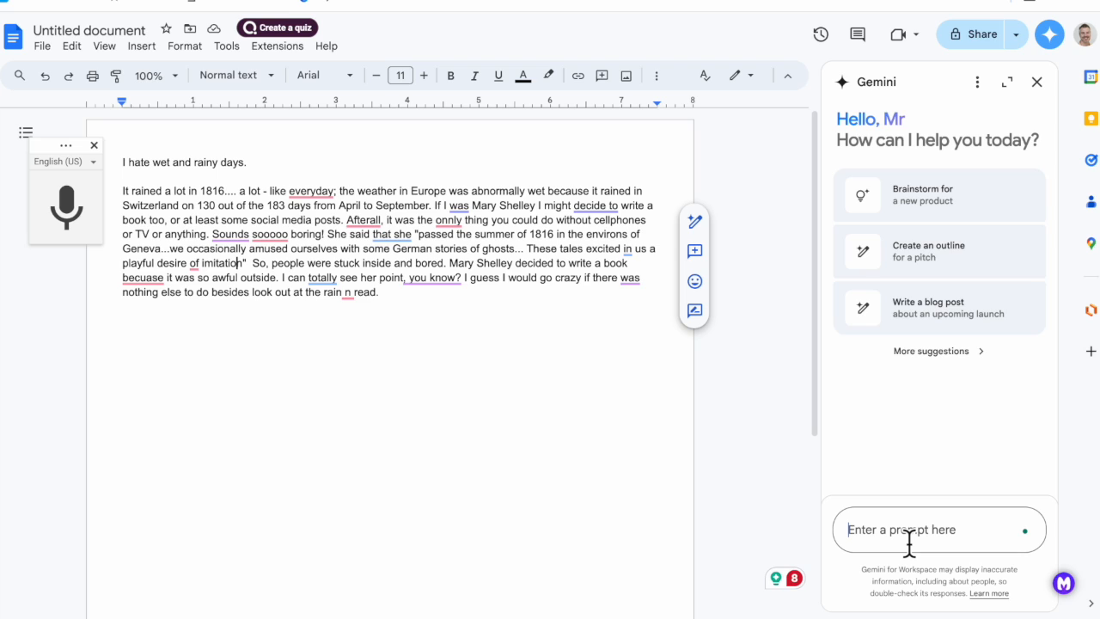
text(he)
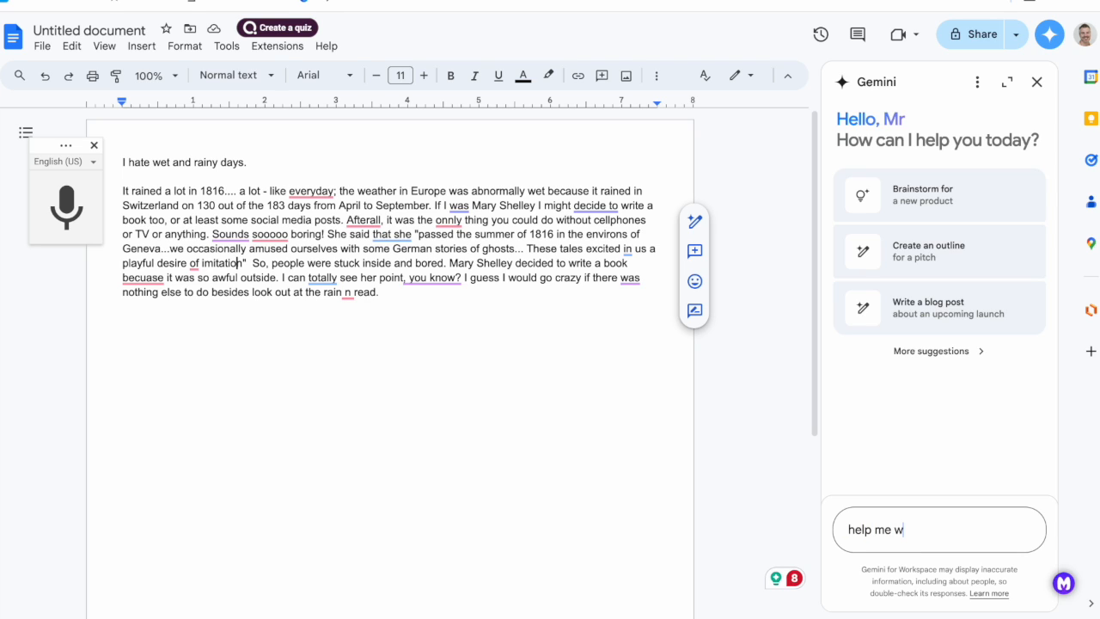
text(lp me rewrite my story )
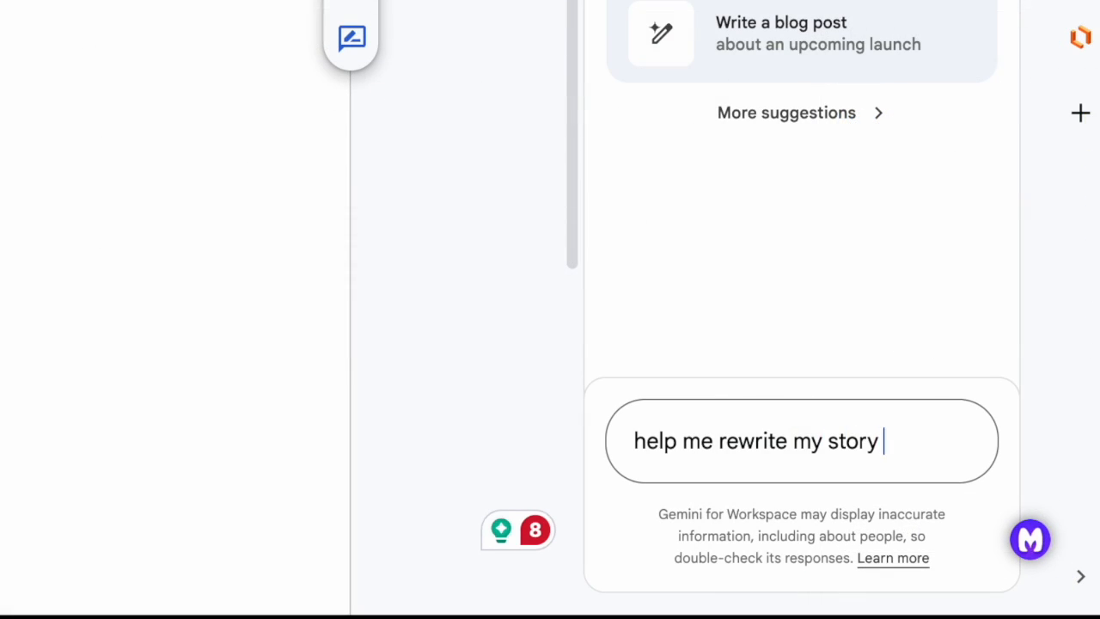
text(adding more detail and correcting any grammatical and spe)
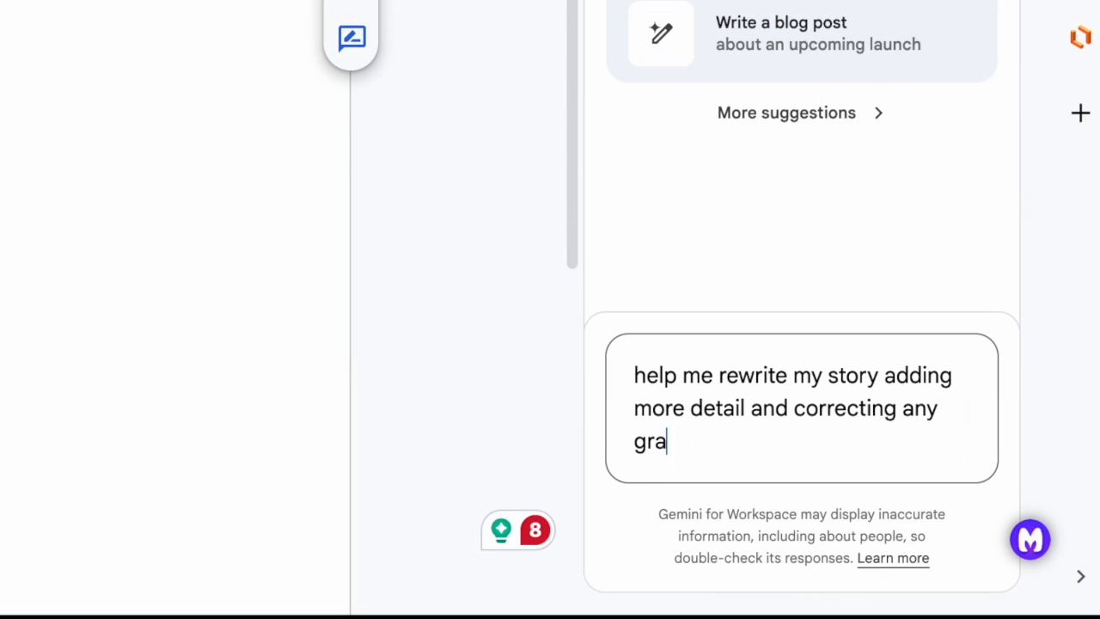
text(lling errors.)
key(Return)
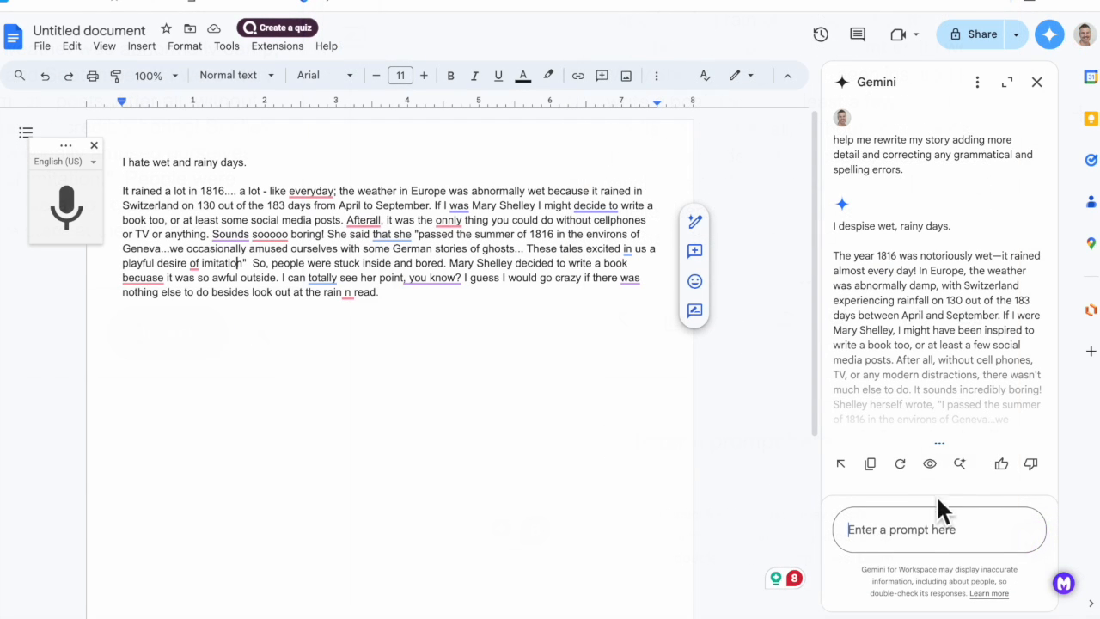
click(930, 464)
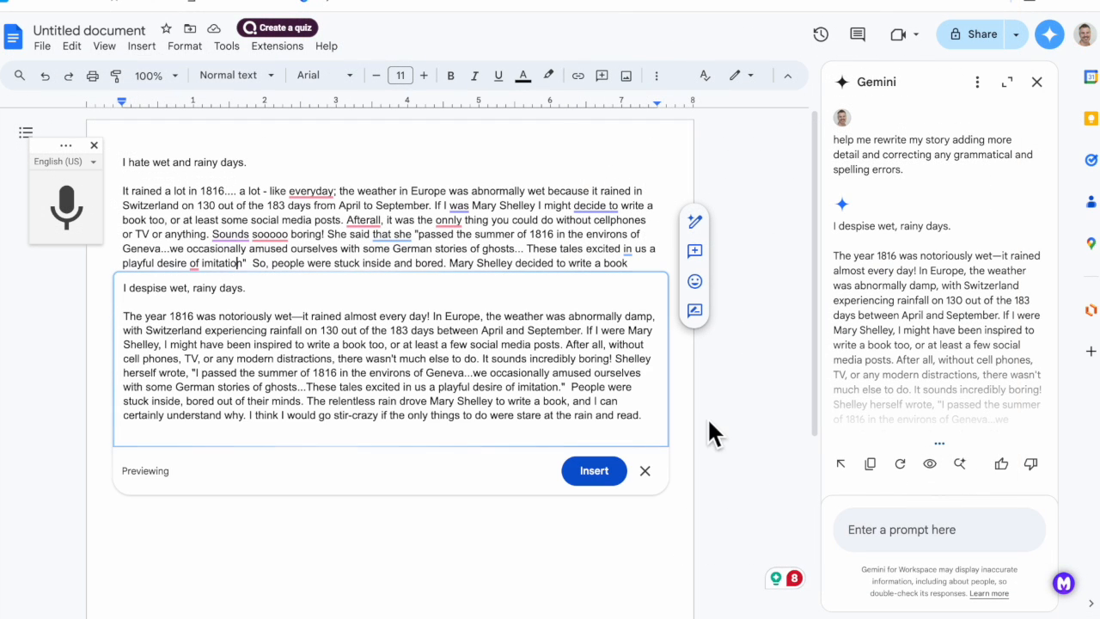
click(604, 472)
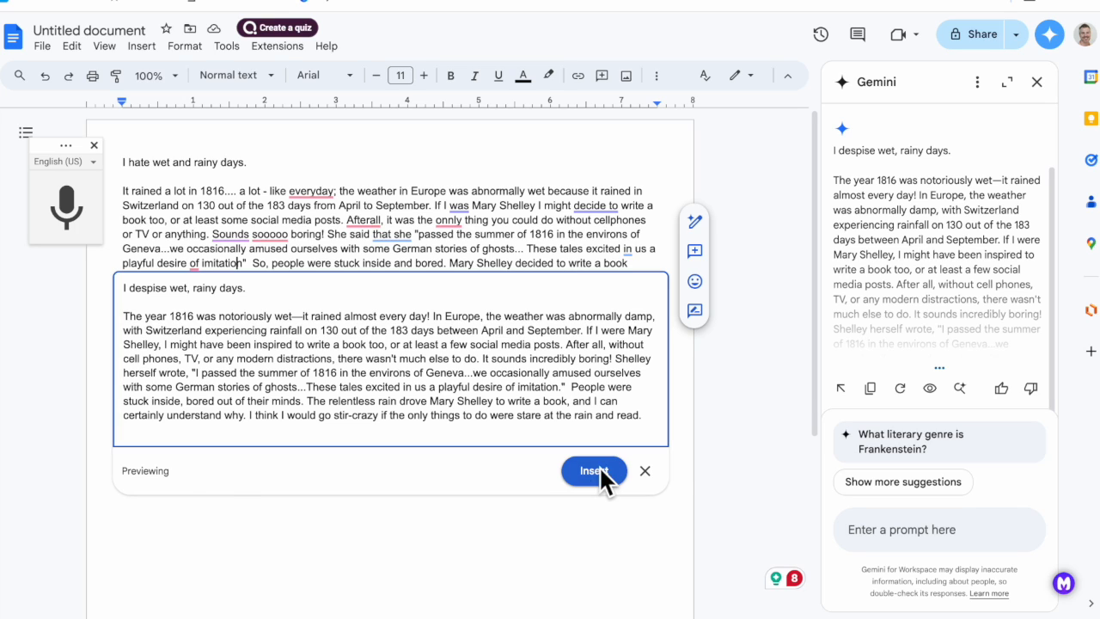
Add the bold heading "ORIGINAL" on its own line above "I hate wet and rainy days.".
click(121, 164)
key(Return)
text(ORIGINAL)
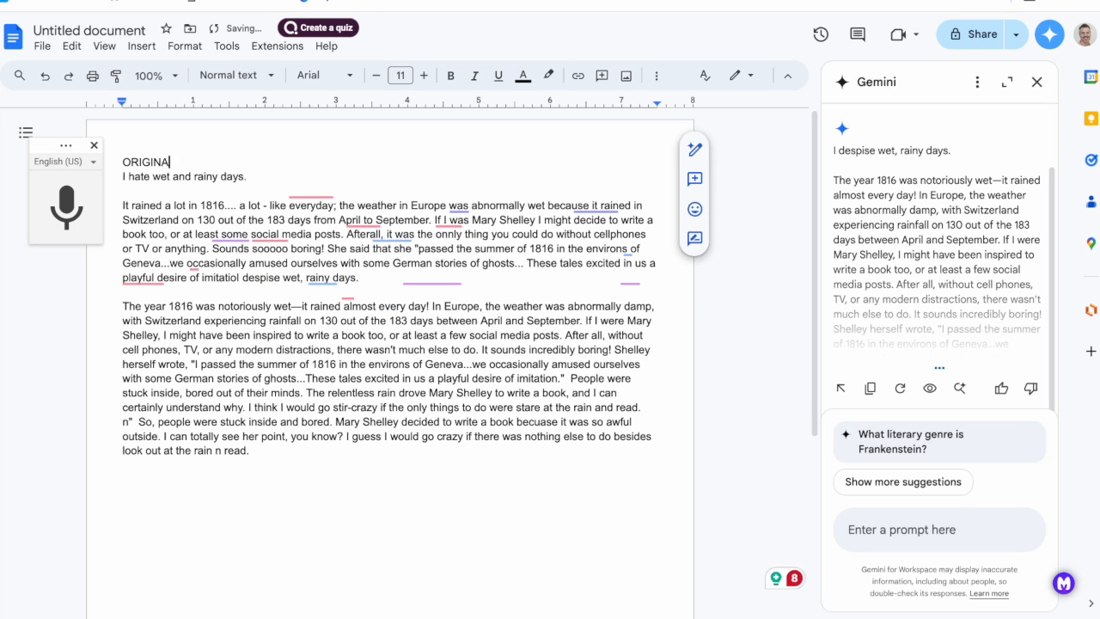
drag(177, 163, 105, 162)
key(ctrl+b)
Add the bold heading "AI VERSION" directly above the paragraph beginning "The year 1816 was notoriously wet".
click(387, 281)
key(Return)
text(AI VER)
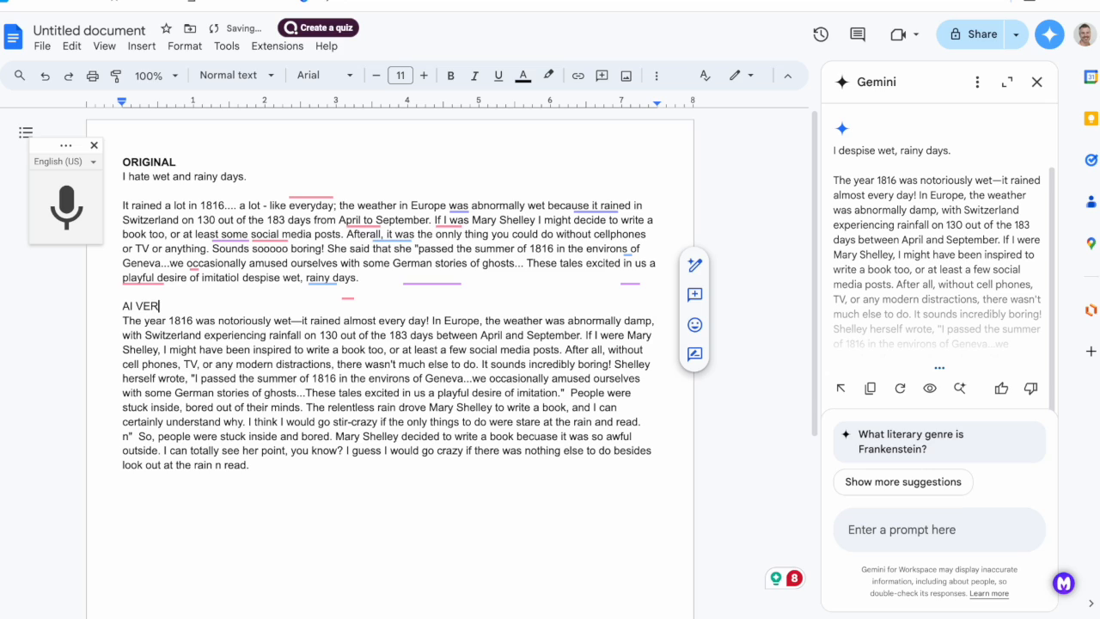
text(SION)
drag(187, 306, 122, 306)
key(ctrl+b)
Add the bold heading "REVISED VERSION" at the end of the document, separated from the text above by a blank line.
click(346, 481)
key(Return)
key(Return)
text(REVISE)
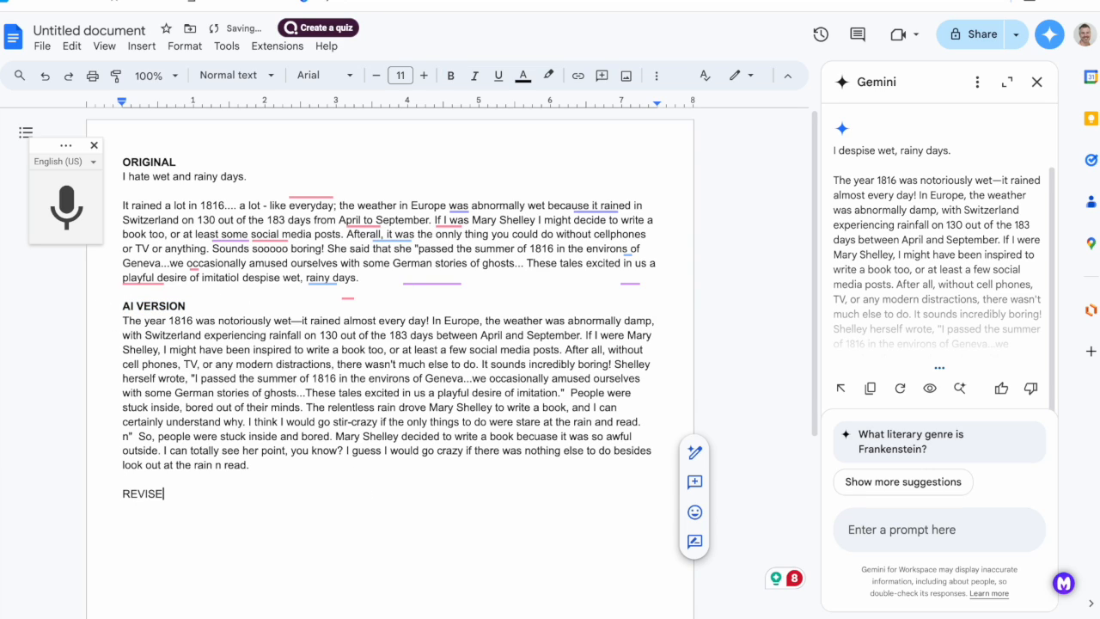
text(D VERSION)
drag(227, 497, 108, 502)
key(ctrl+b)
Submit the Gemini prompt "help me find resources that I can link in my essay".
click(911, 529)
text(help me find)
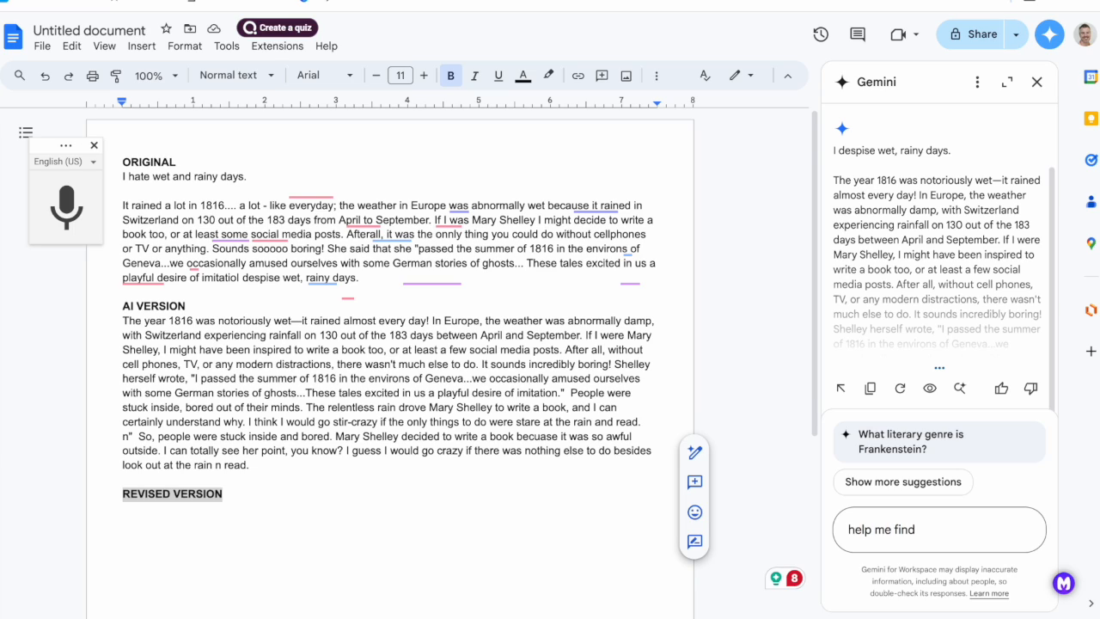
text(resources that I can link in my essay)
key(Return)
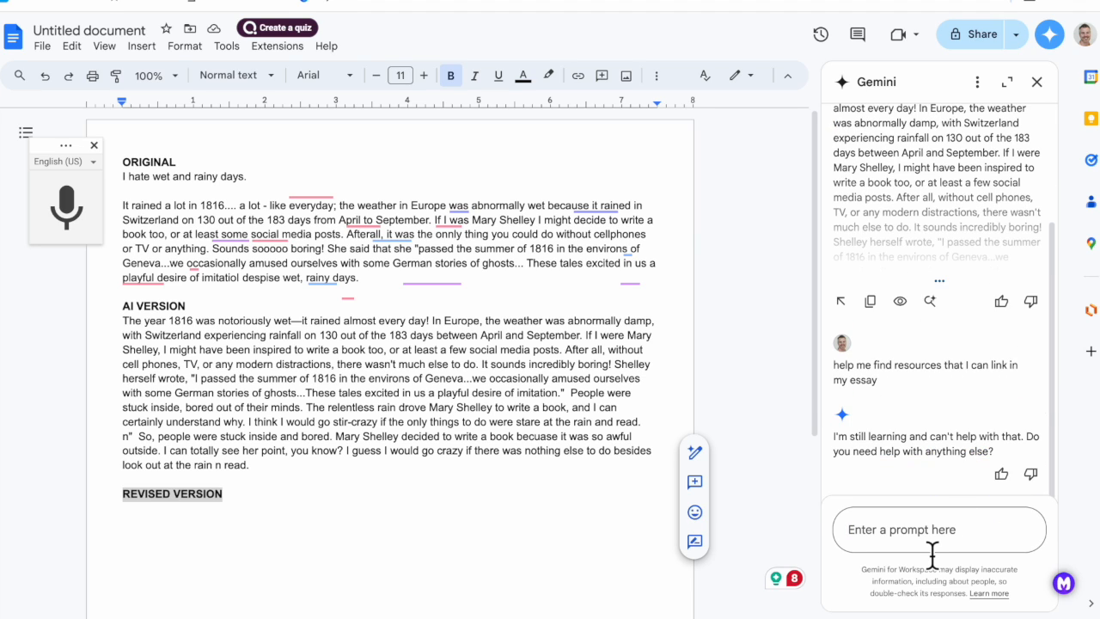
Paste the two-paragraph revised essay about the 1816 weather and Mary Shelley below the REVISED VERSION heading, keeping the heading bold.
scroll(974, 353, up, 2)
click(346, 527)
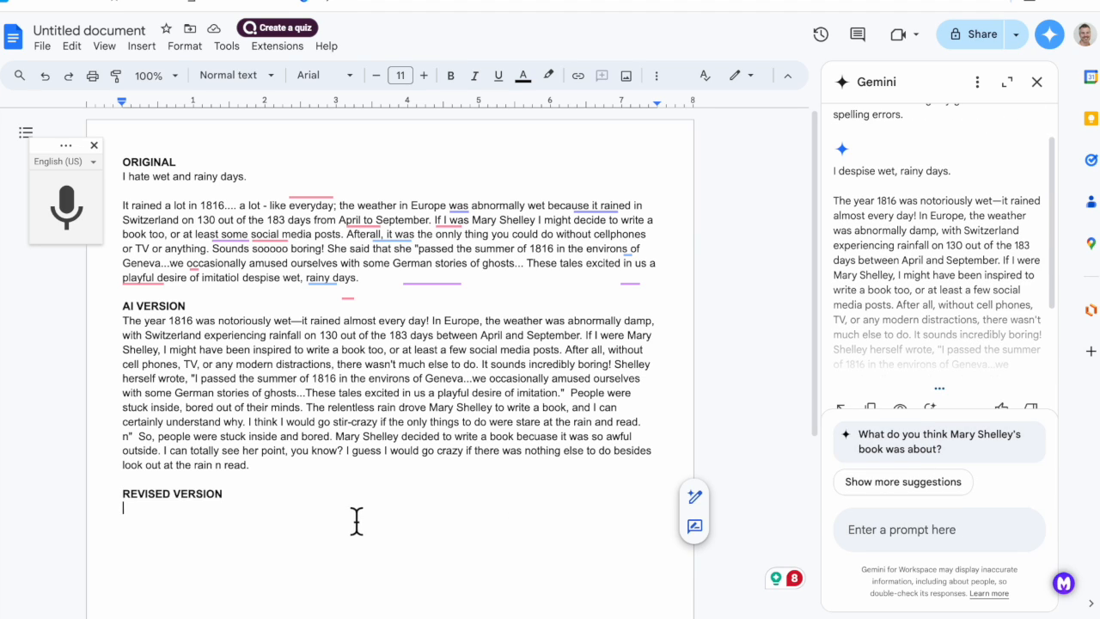
key(ctrl+v)
key(ctrl+z)
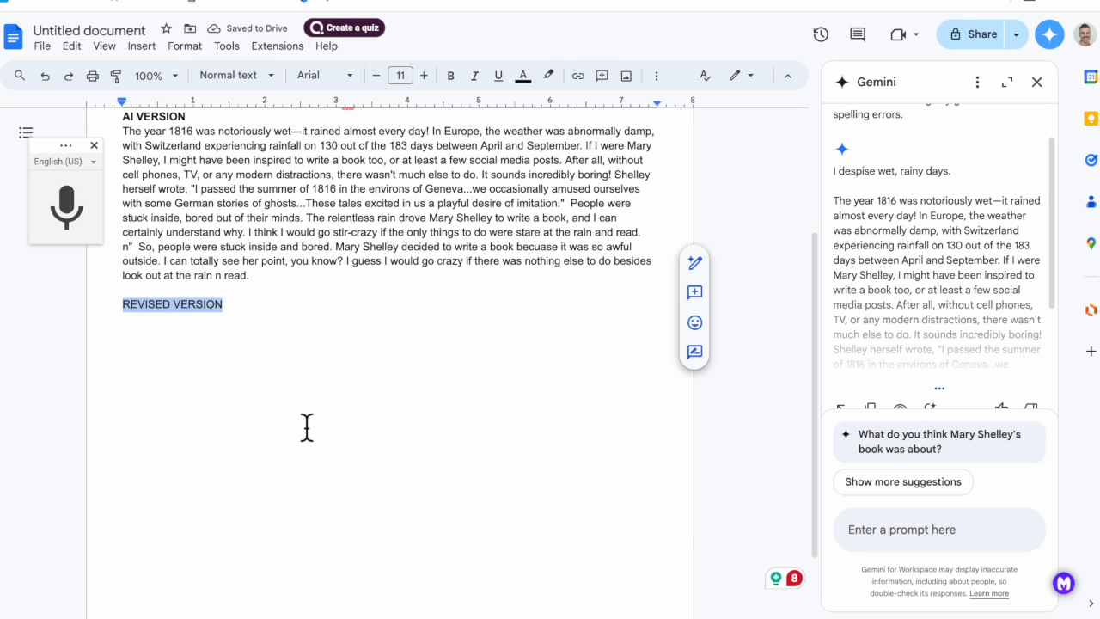
key(ctrl+b)
click(264, 351)
text(The weather in 1816 Europe was abnormally wet, keeping many inhabitants indoors that summer. From April until September of that year, "it rained in Switzerland on 130 out of the 183 days from April to September" (Phillips, 2006). Unlike today, one could not simply turn on a television or swipe around the Internet, looking at posts and videos in order to entertain oneself. Instead, it was much more common for the educated people of the day to spend time reading, discussing well-known authors and artists of the day, playing at cards and walking in their gardens and walking paths.  If you were Mary Shelley in the company of Byron and others, you amused each other by reading out loud, sharing a common interest in a particular book, and sharing with the others your own writing. In her introduction to Frankenstein, her explanation of how this extraordinary novel came to be was due, at least in part, to the weather and the company (Shelley, 1816).  "I passed the summer of 1816 in the environs of Geneva. The season was cold and rainy, and ...we occasionally amused ourselves with some German stories of ghosts... These tales excited in us a playful desire of imitation" (Shelley, as quoted in Phillips, 2006).)
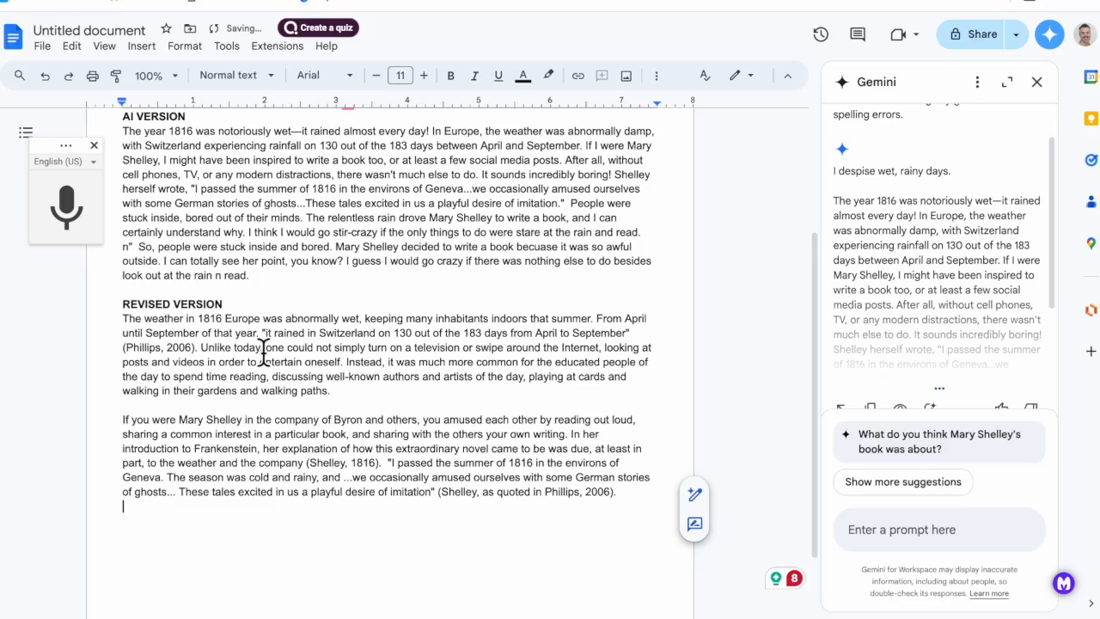
Compare the original, AI and revised versions of the essay, including the citations in the revised text.
scroll(355, 165, up, 3)
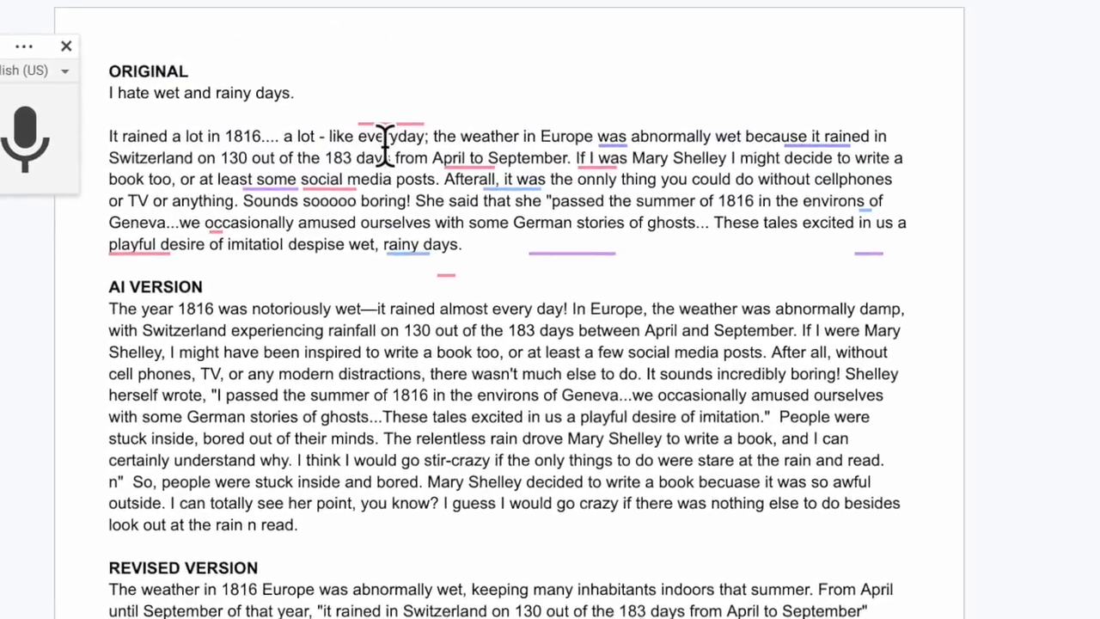
scroll(355, 165, down, 2)
scroll(408, 113, down, 2)
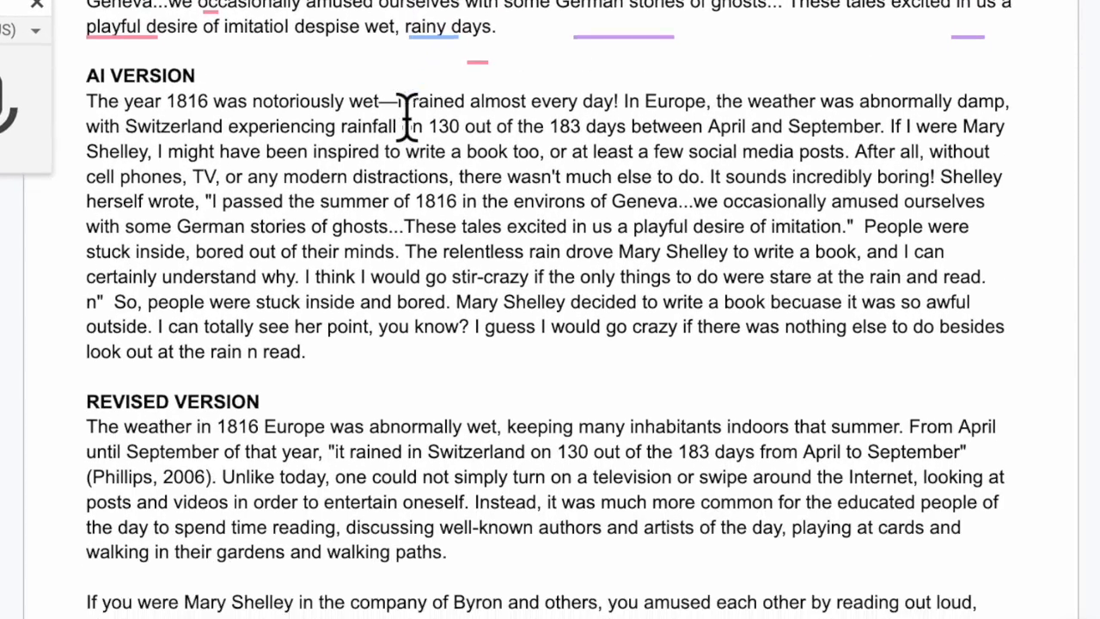
scroll(559, 358, down, 1)
scroll(559, 358, down, 1)
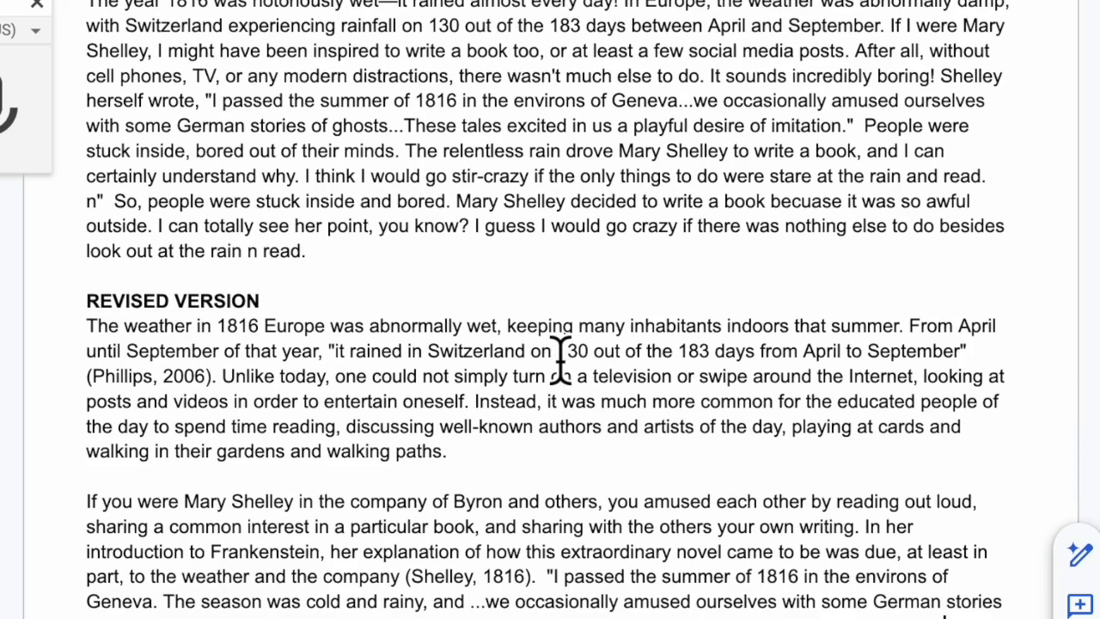
scroll(594, 446, down, 2)
scroll(594, 446, down, 3)
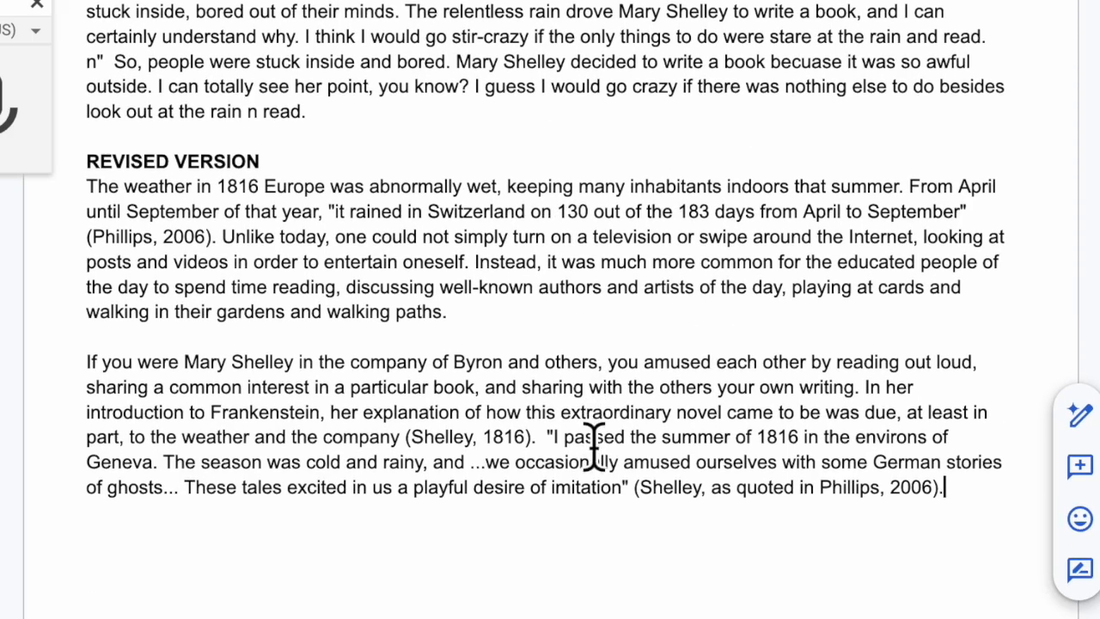
scroll(687, 395, up, 4)
scroll(688, 395, up, 9)
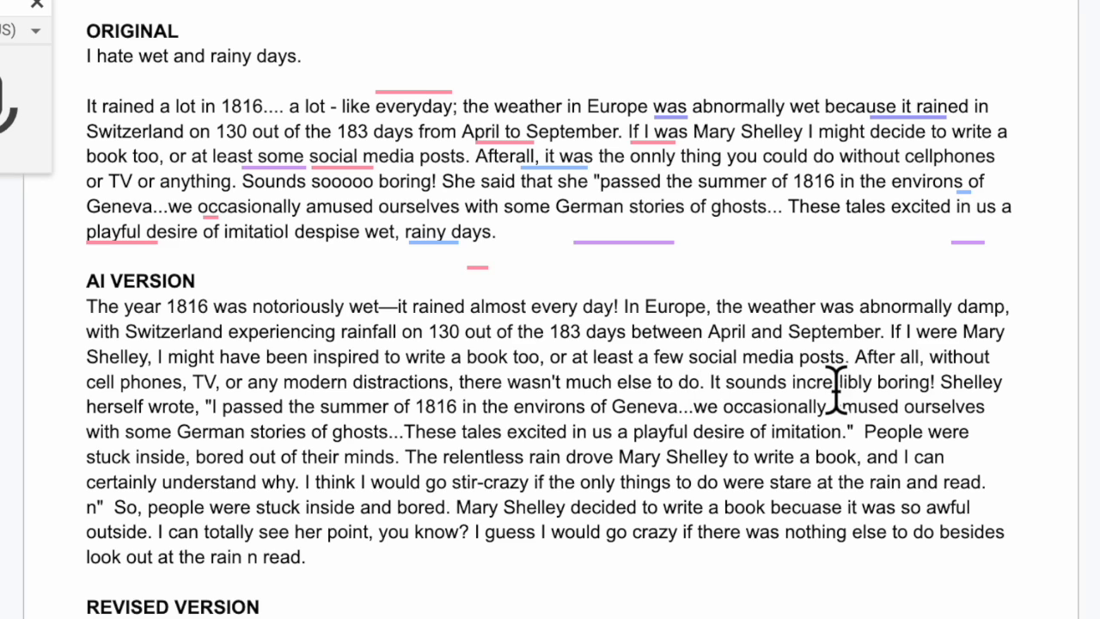
scroll(834, 388, down, 2)
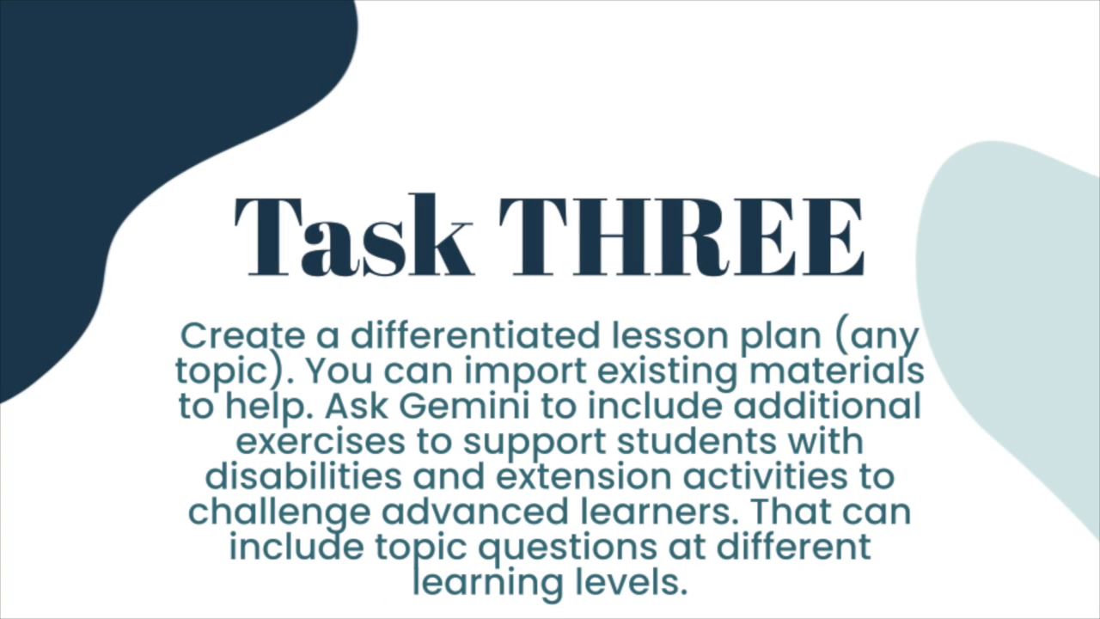